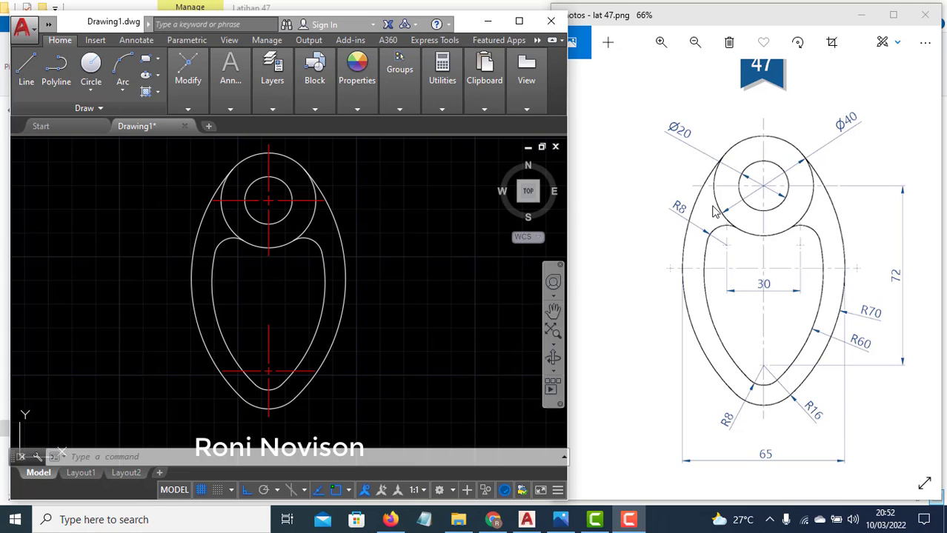
Step: Draw a vertical line 72 mm long in the empty space beside the finished figure
scroll(757, 231, up, 1)
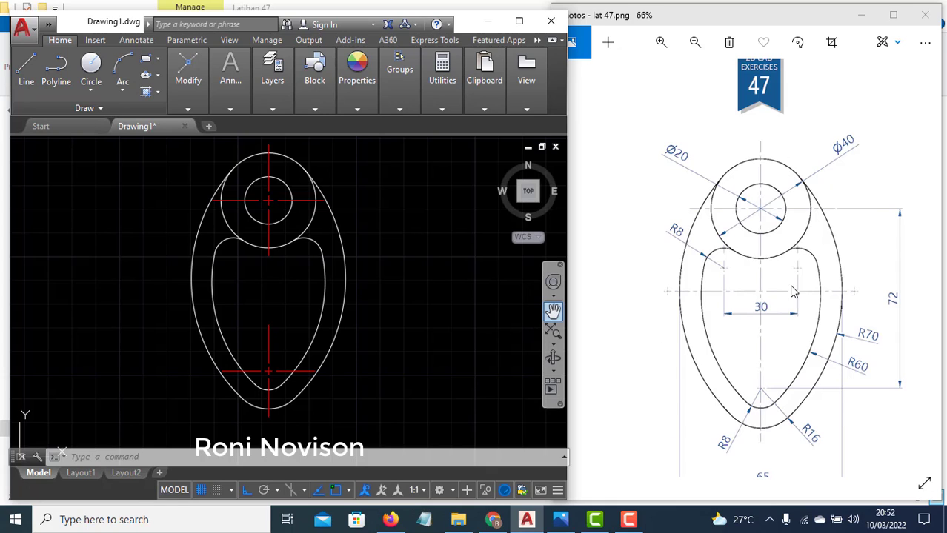
drag(789, 296, 787, 287)
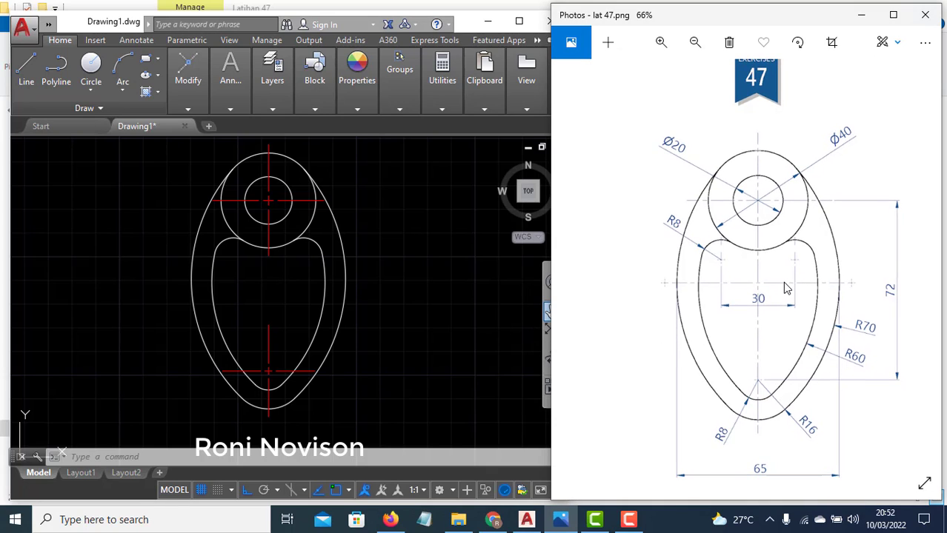
click(544, 357)
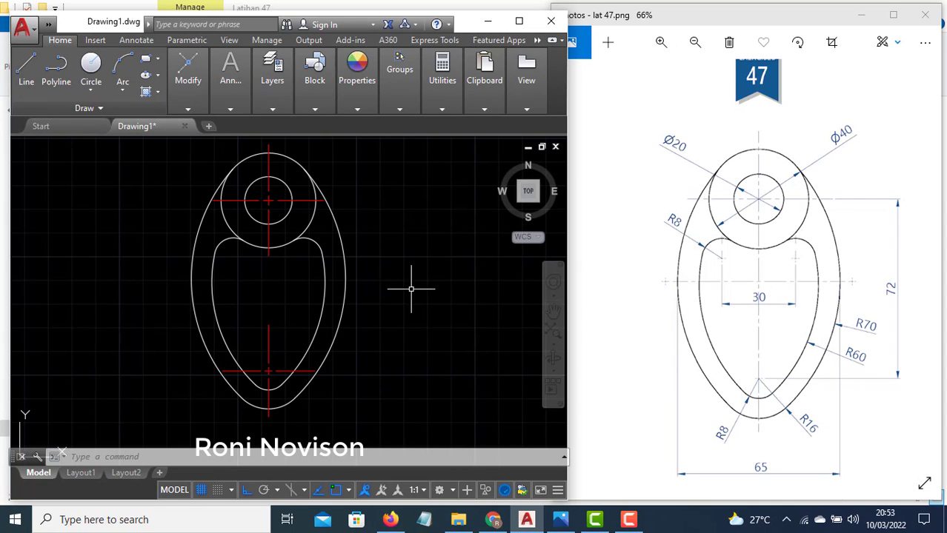
mouse_move(465, 286)
middle_down()
mouse_move(287, 296)
mouse_move(283, 312)
middle_up()
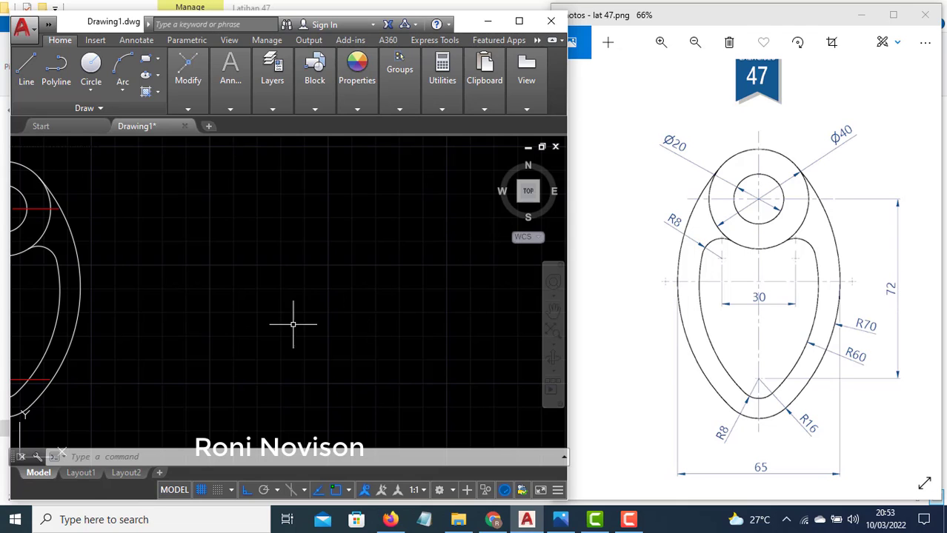
text(l)
key(Return)
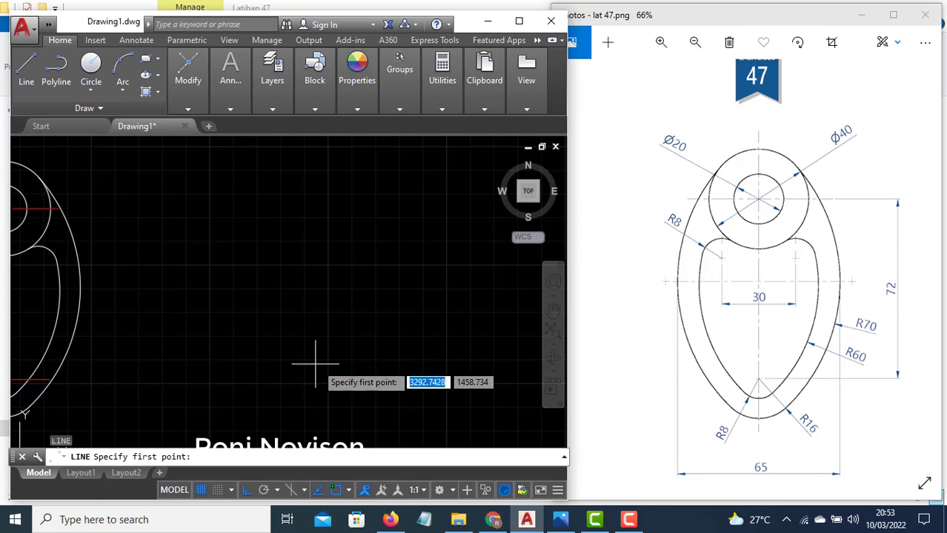
click(352, 352)
text(72)
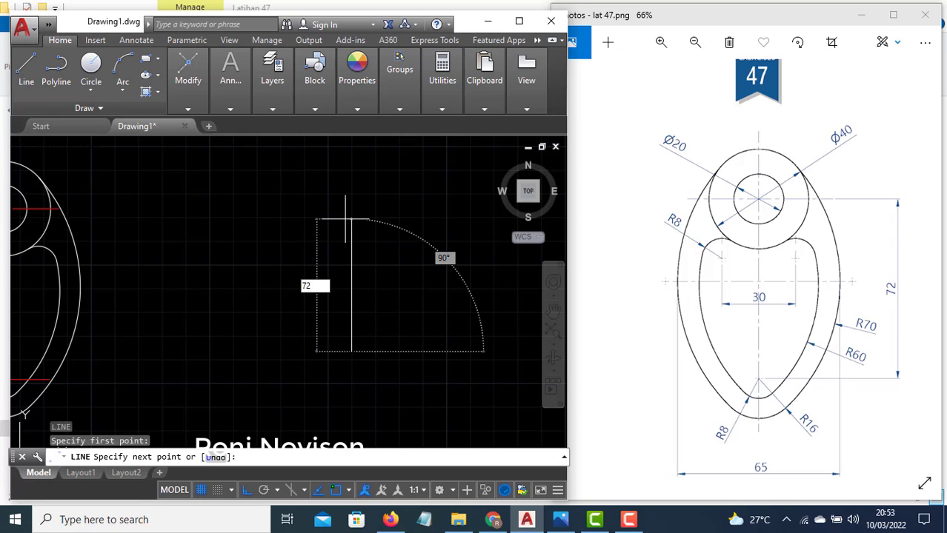
key(Return)
key(Return)
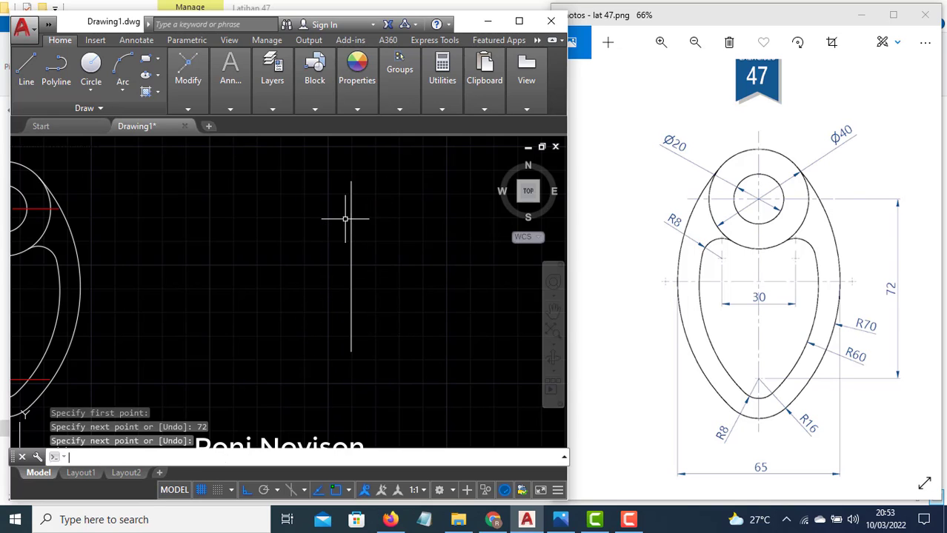
Step: Move the 72 mm vertical line slightly straight down
click(387, 257)
click(343, 239)
text(m)
key(Return)
click(431, 249)
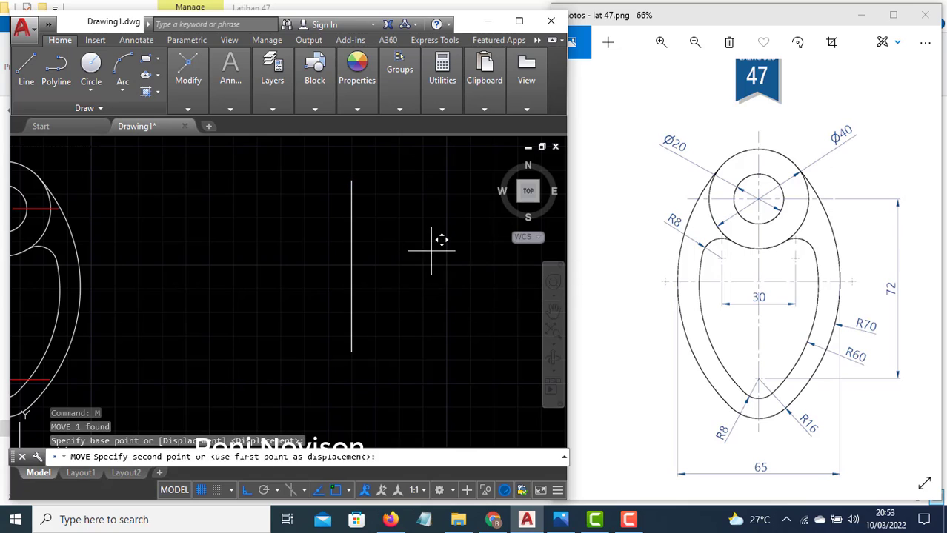
click(427, 271)
key(Escape)
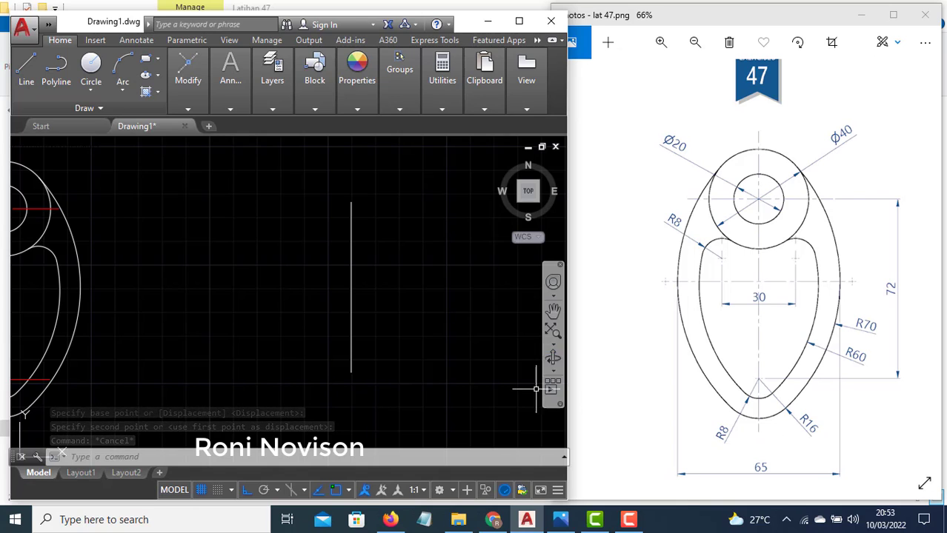
Step: Draw two concentric circles with radii 16 mm and 8 mm centred on the vertical line's lower endpoint
text(c)
key(Return)
click(350, 372)
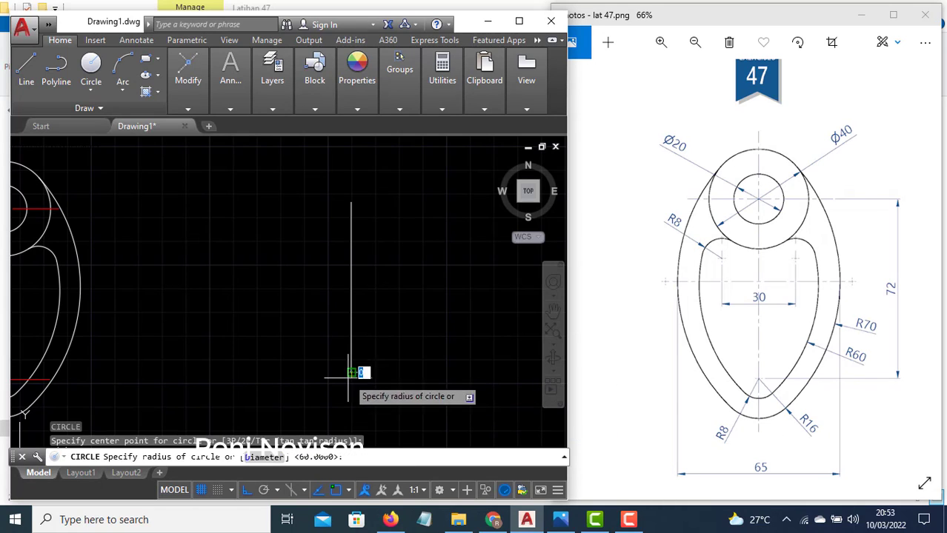
text(16)
key(Return)
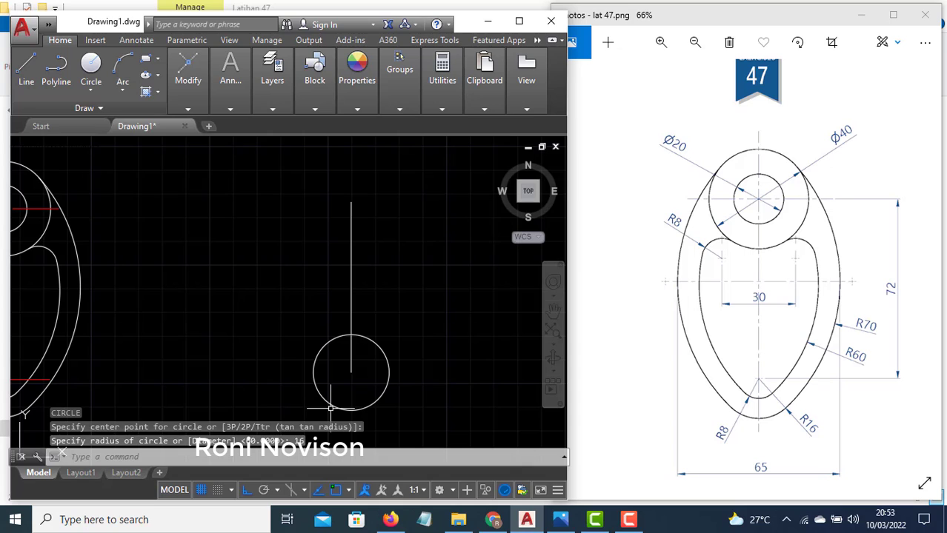
key(Return)
click(350, 372)
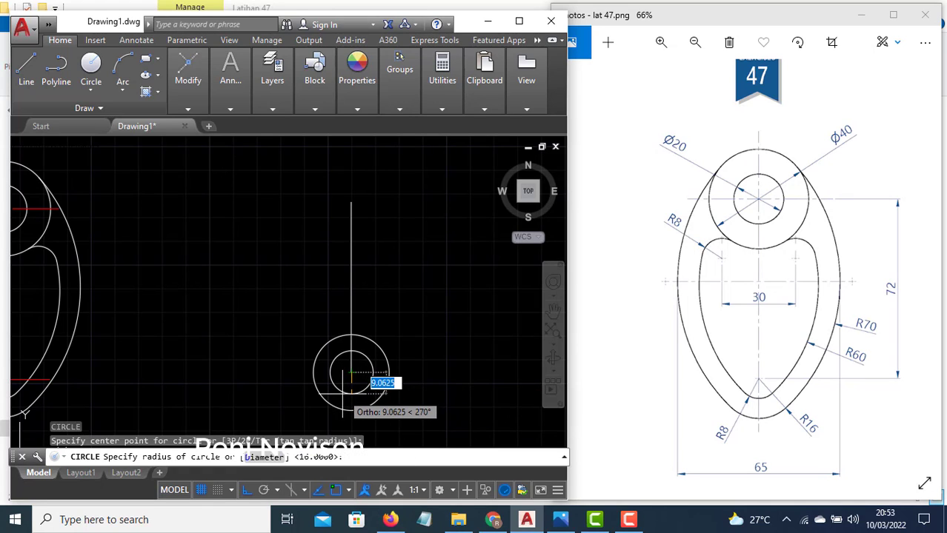
text(8)
key(Return)
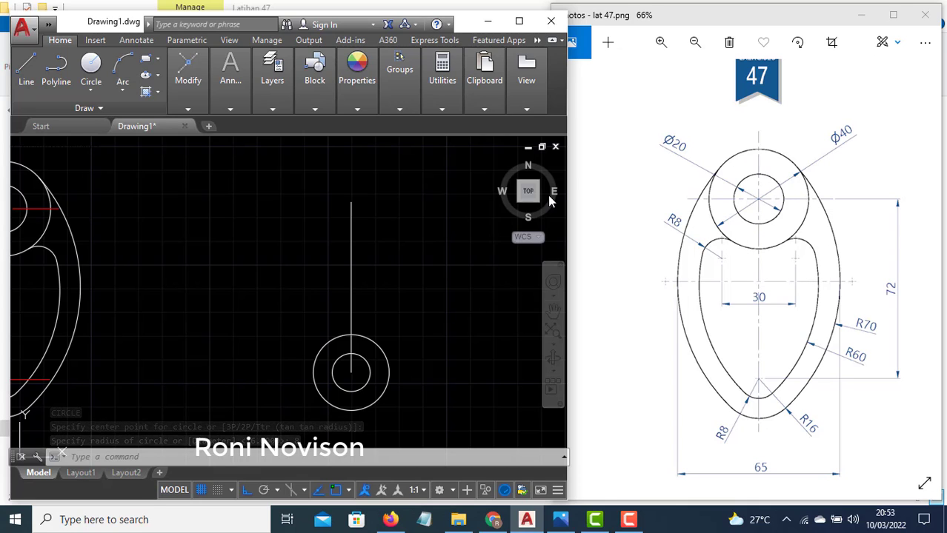
Step: Draw a circle of diameter 20 mm centred on the vertical line's upper endpoint
key(Return)
click(352, 202)
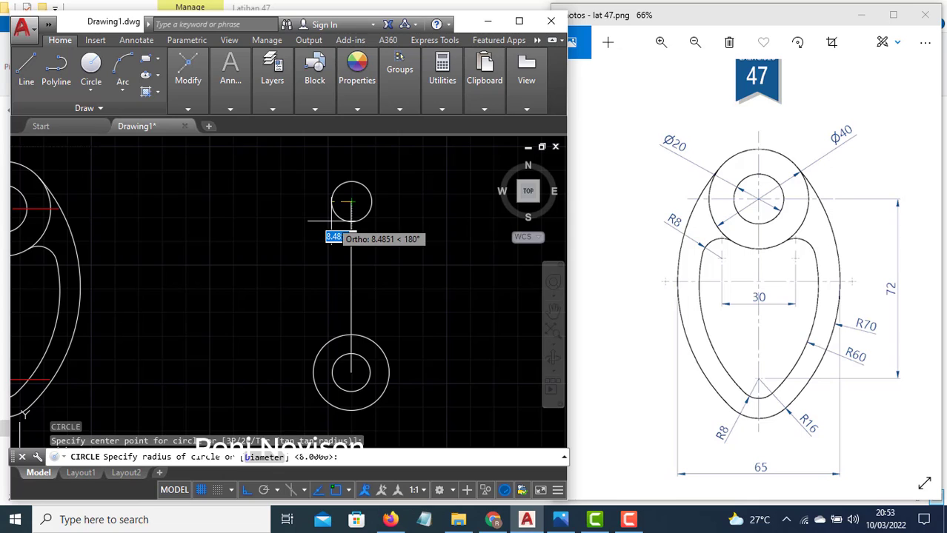
text(d)
key(Return)
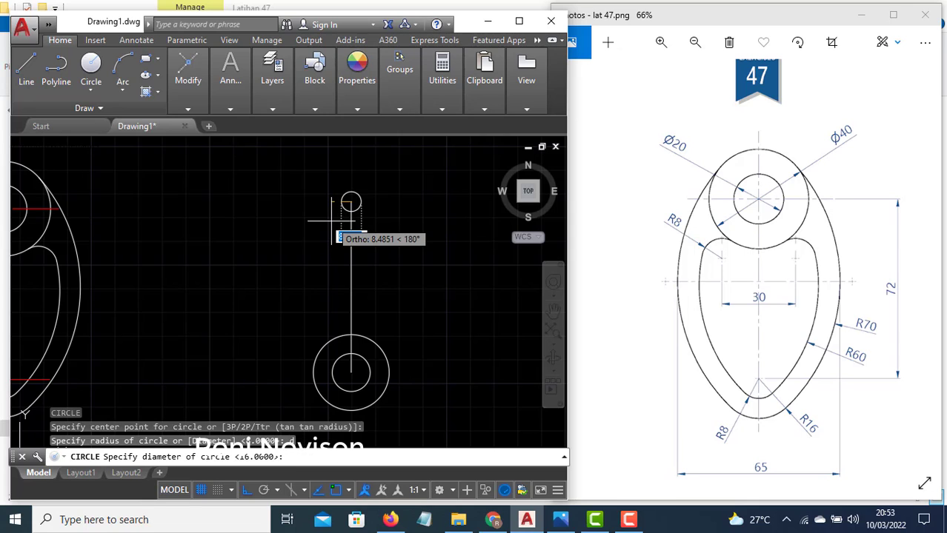
text(20)
key(Return)
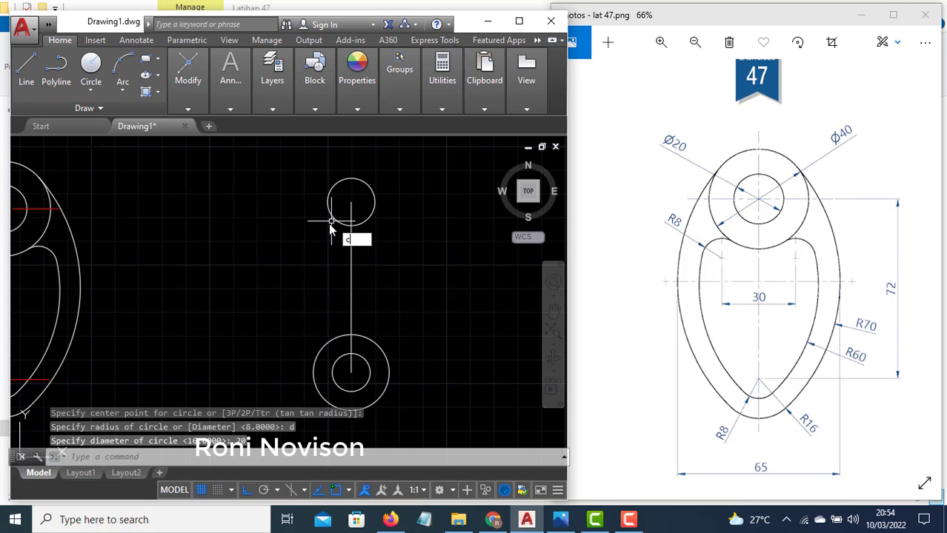
key(Return)
text(d)
key(Return)
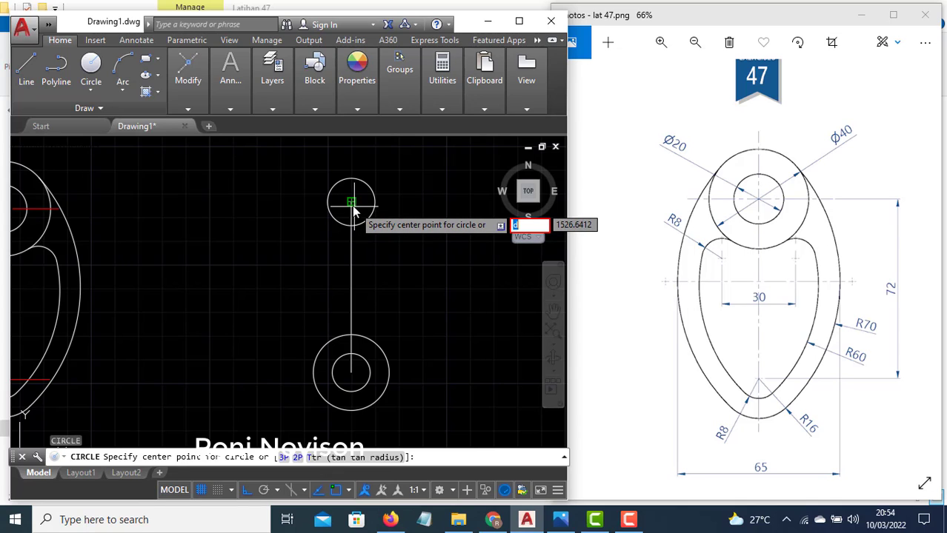
key(Escape)
Step: Draw a circle of diameter 40 mm concentric with the 20 mm circle at the line's upper end
text(c)
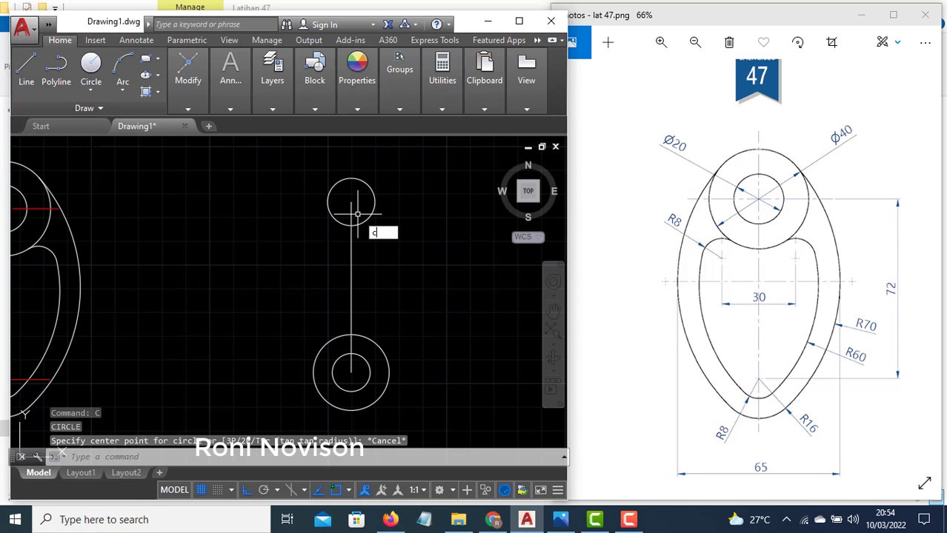
key(Return)
text(d)
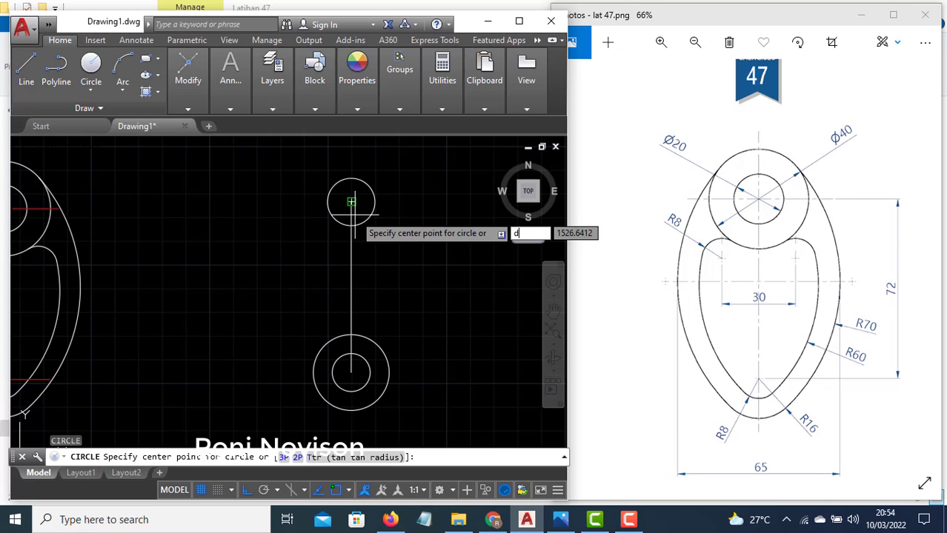
key(Return)
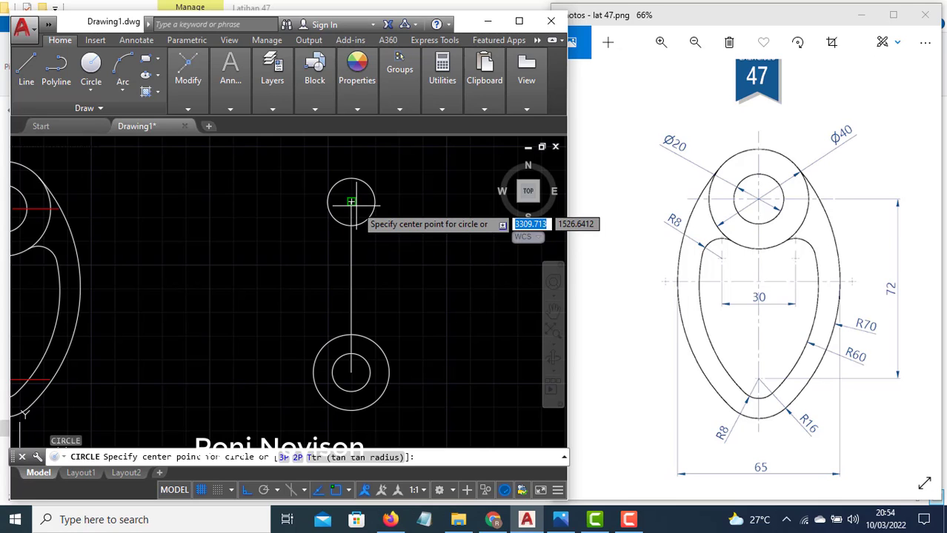
click(352, 201)
text(d)
key(Return)
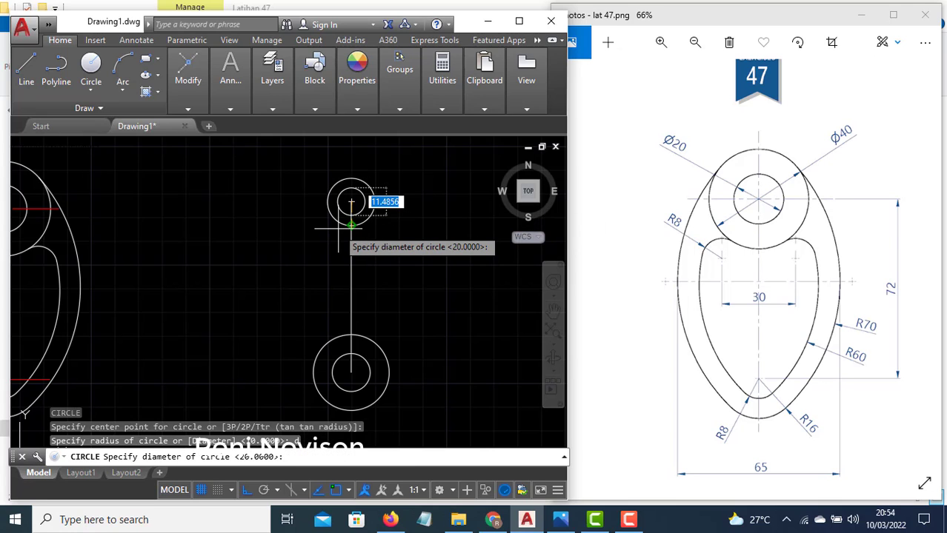
text(40)
key(Return)
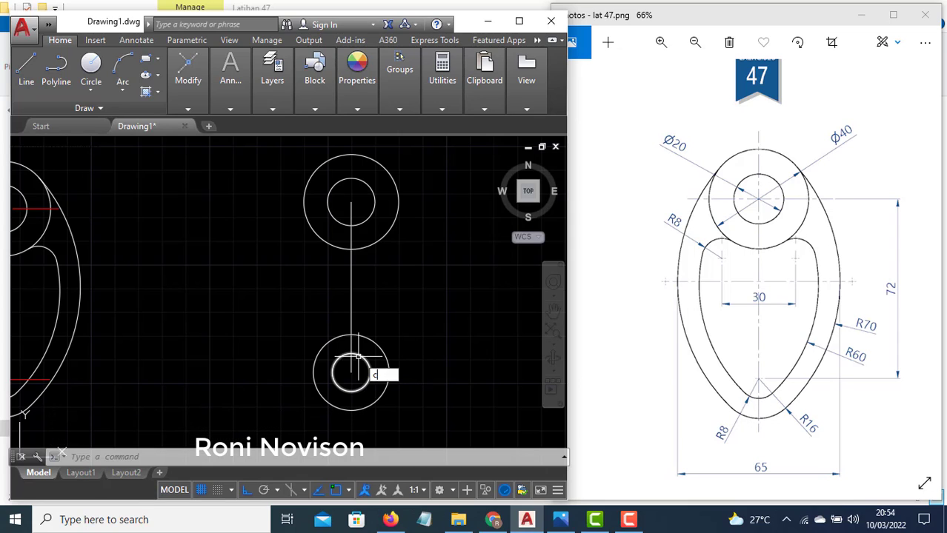
Step: Try a tangent-tangent-radius circle of radius 70 mm touching the 40 mm upper circle and the upper side of the R16 circle
key(Return)
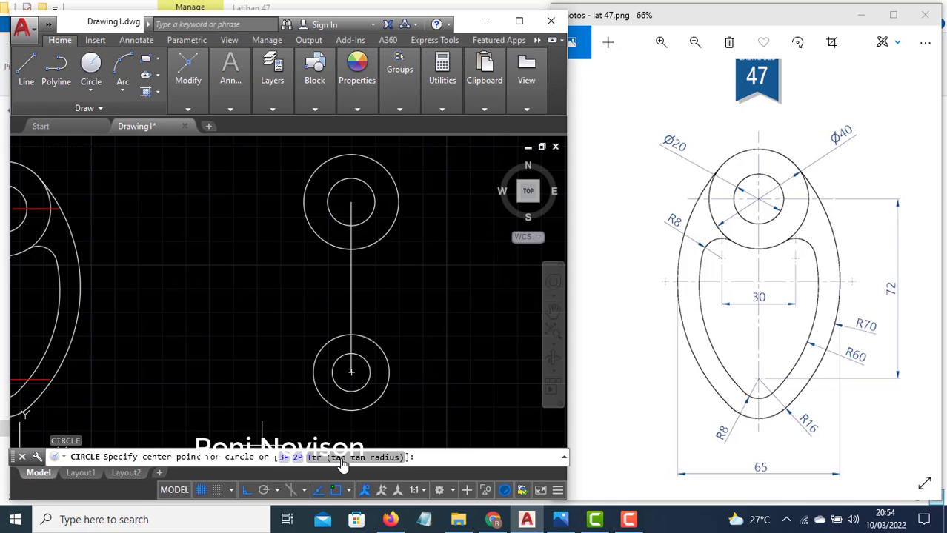
text(tt)
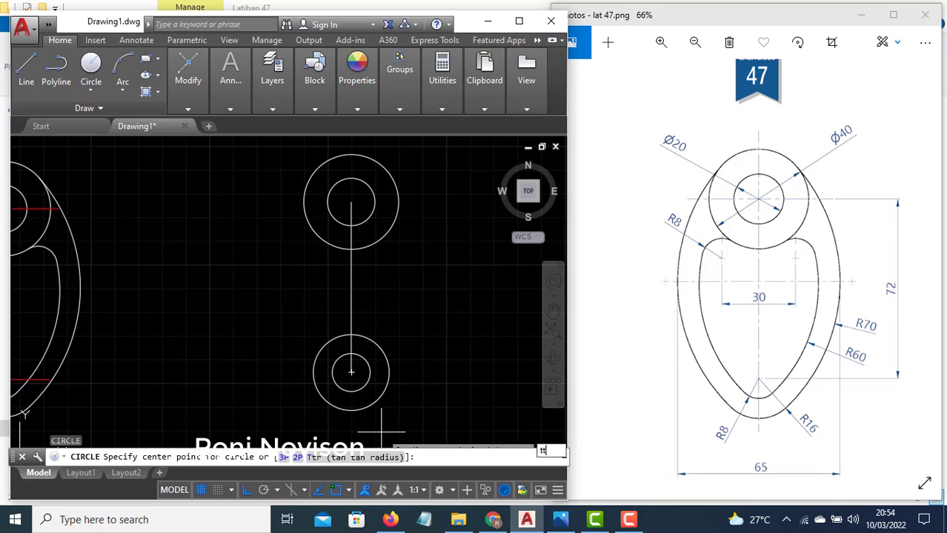
text(r)
key(Return)
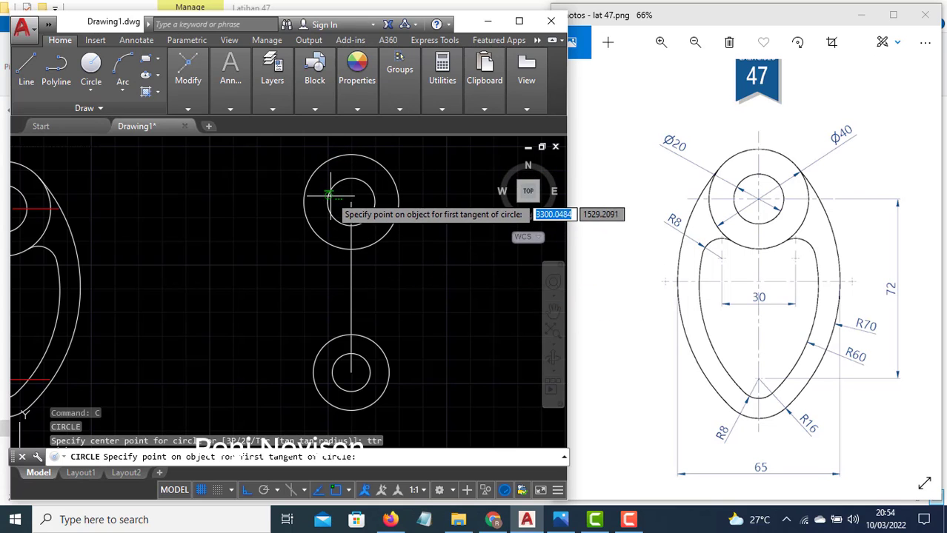
click(333, 157)
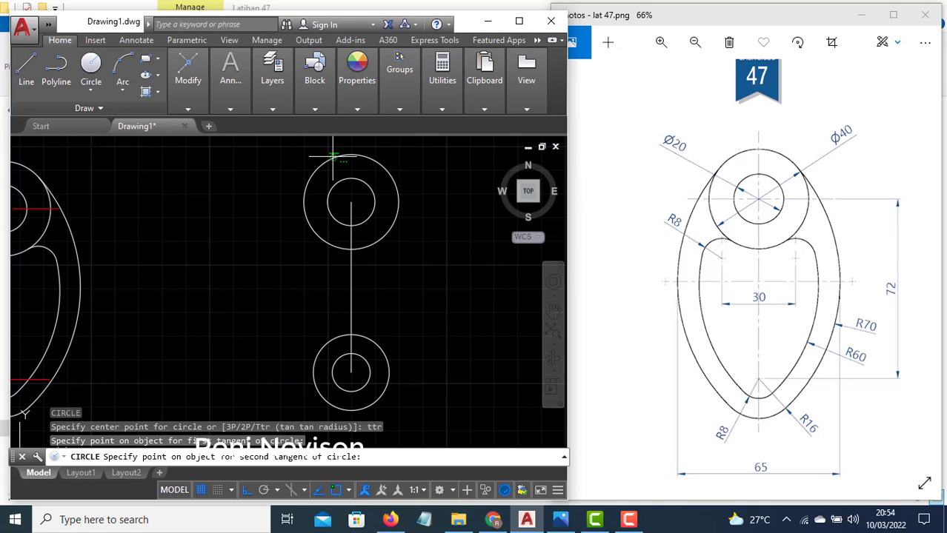
click(335, 337)
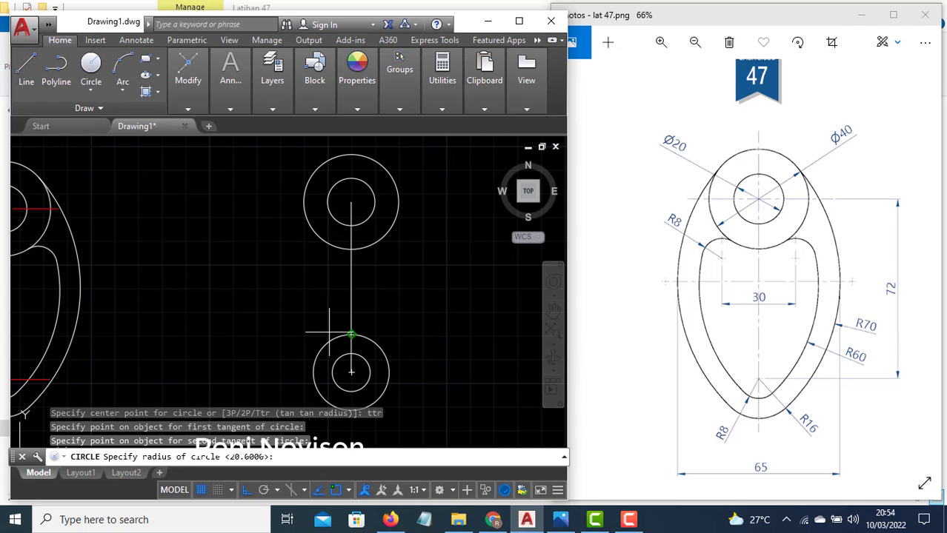
text(70)
key(Return)
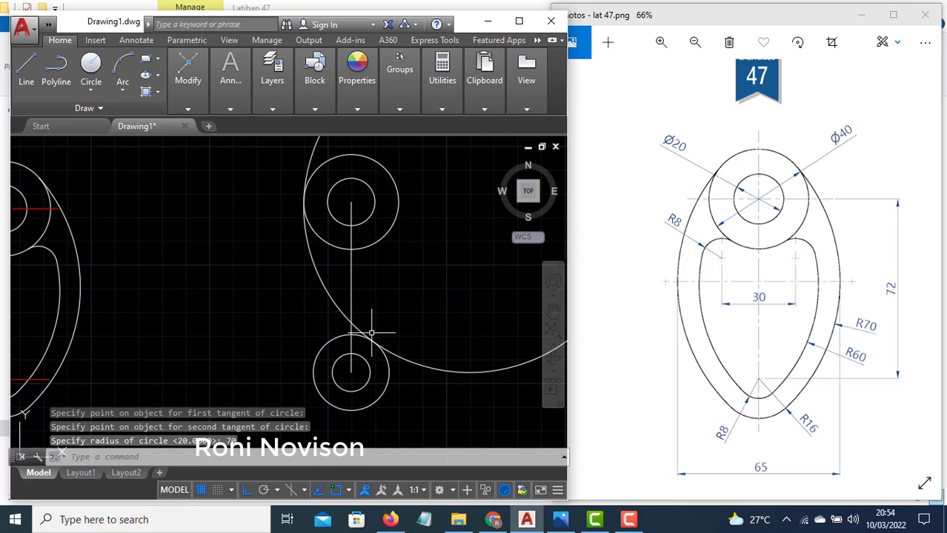
Step: Erase the wrongly placed 70 mm radius tangent circle
click(460, 394)
click(425, 340)
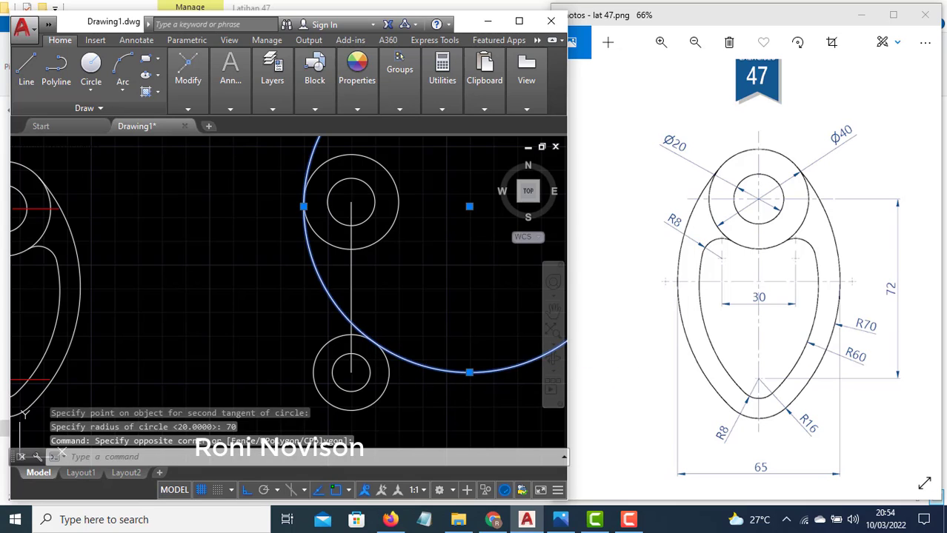
text(E)
key(Return)
Step: Draw a 70 mm radius circle tangent to the left outer sides of the R16 and 40 mm circles, enclosing both
text(c)
key(Return)
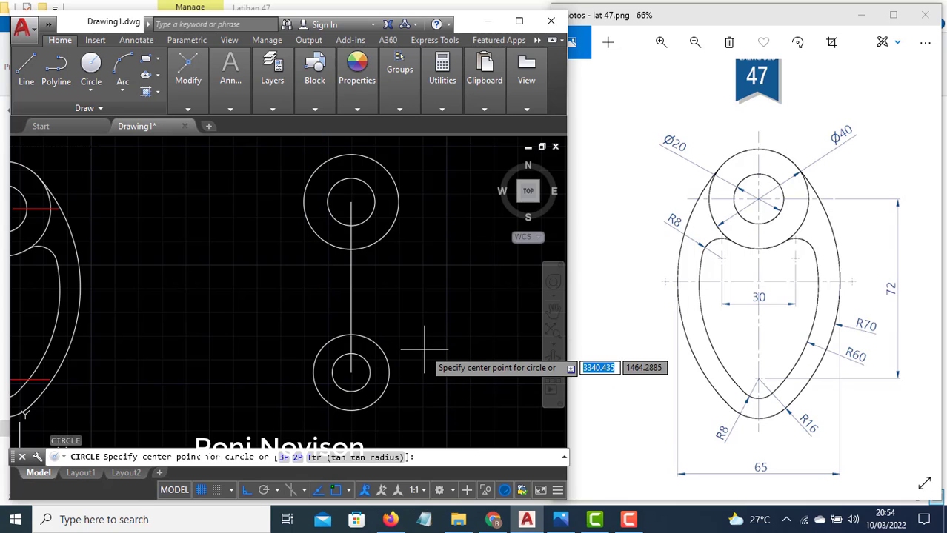
text(ttr)
key(Return)
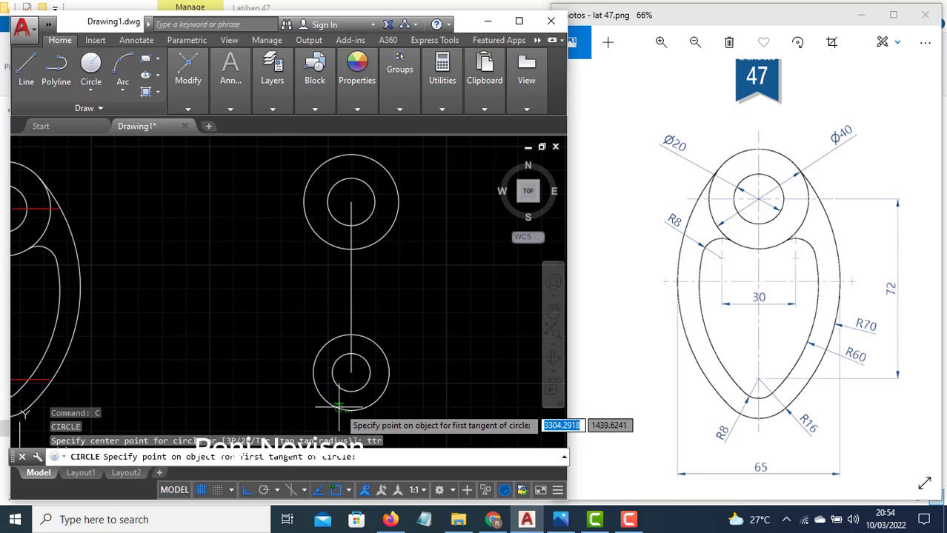
click(342, 388)
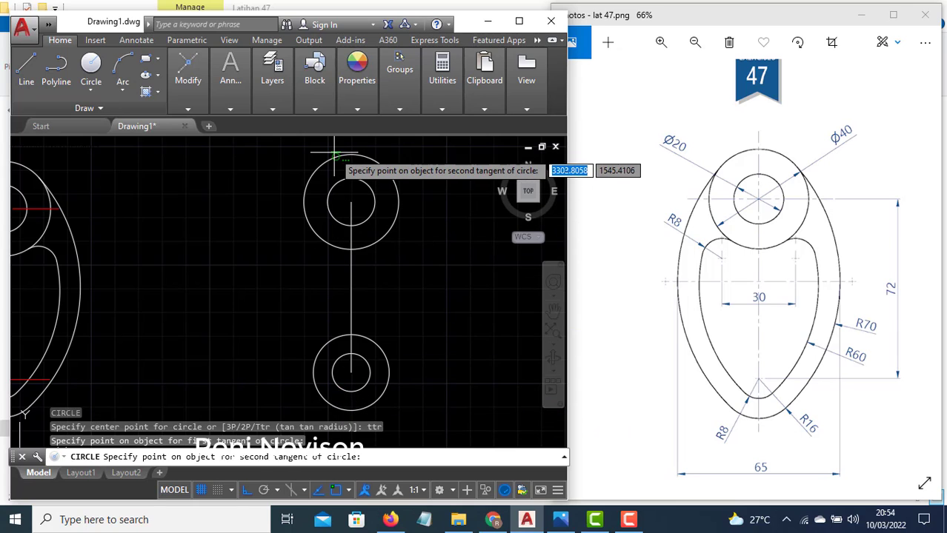
click(337, 180)
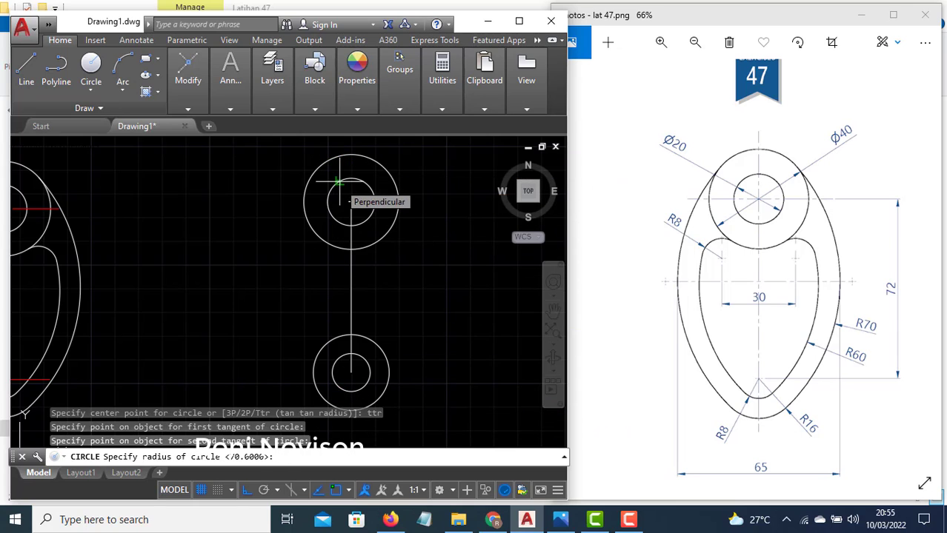
text(70)
key(Return)
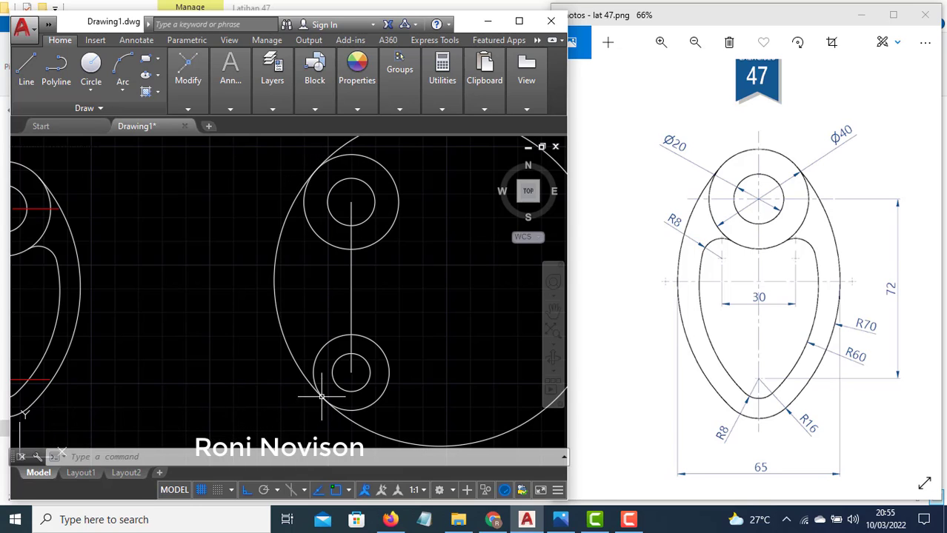
key(Escape)
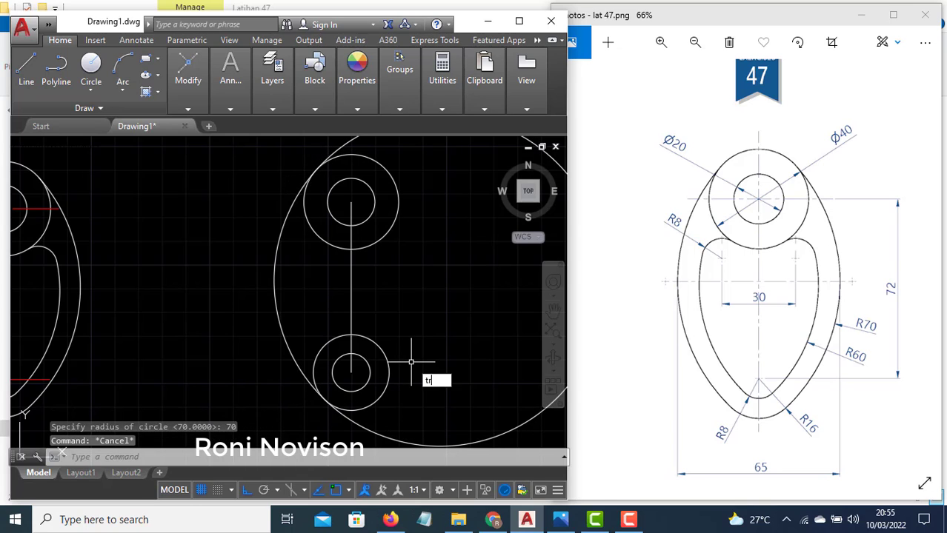
Step: Trim the 70 mm radius circle so only its left arc between the 40 mm and R16 circles remains
text(tr)
key(Return)
key(Return)
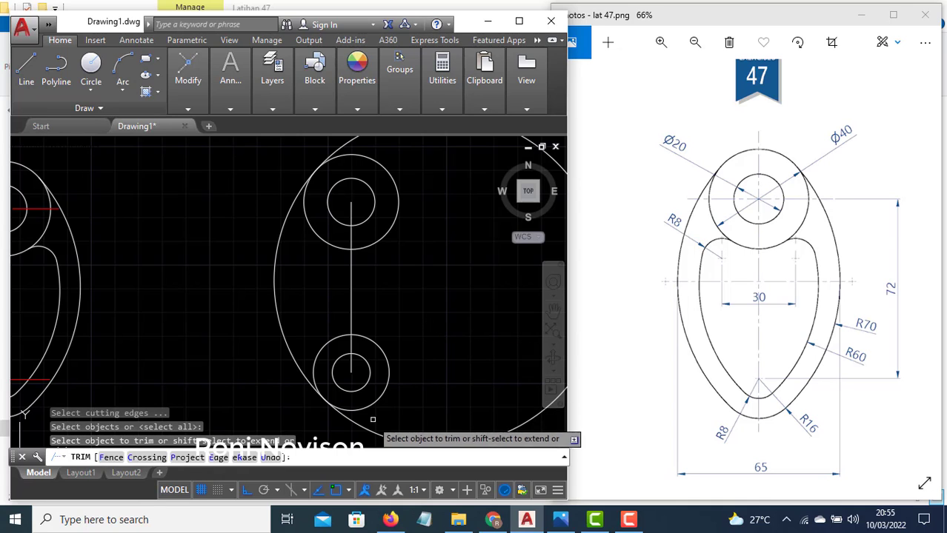
click(365, 426)
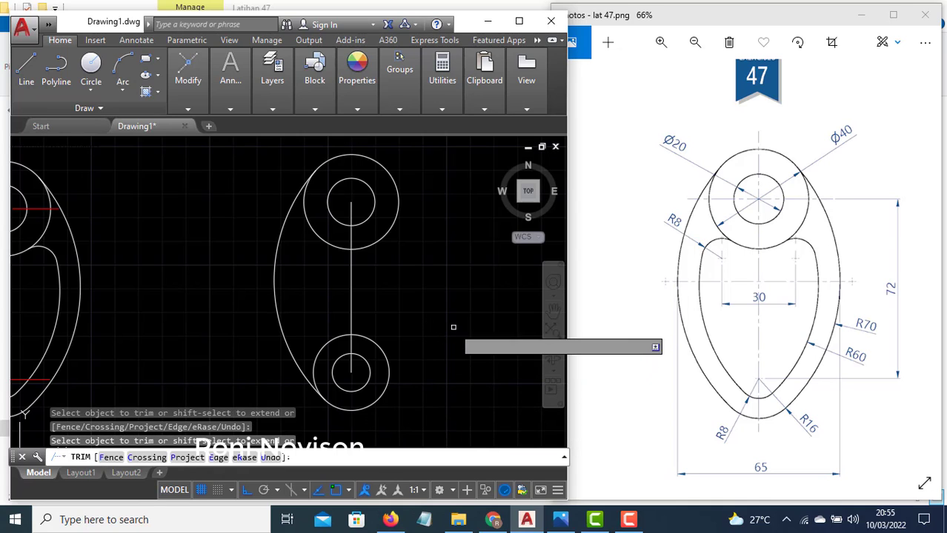
key(Escape)
Step: Draw a 70 mm radius tangent-tangent-radius circle touching the right outer sides of the 40 mm and R16 circles, enclosing both
text(c)
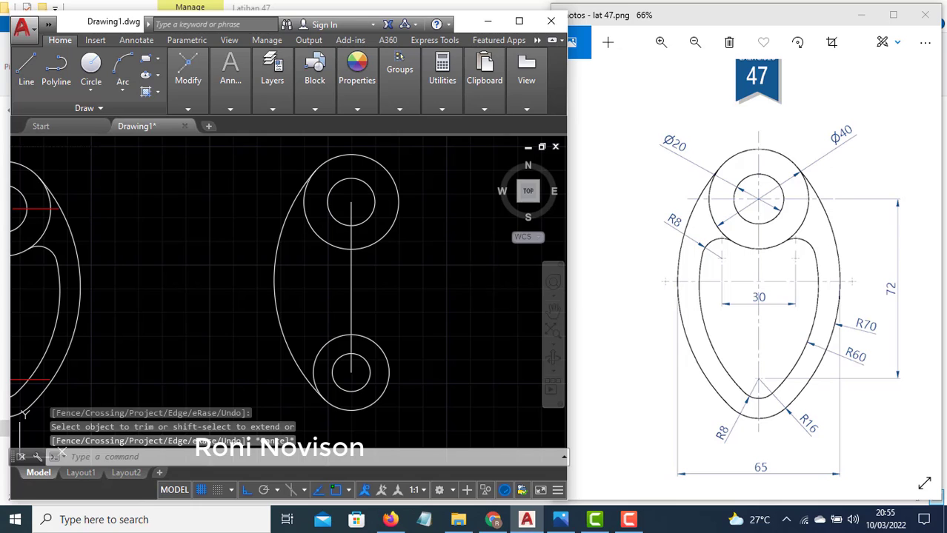
key(Return)
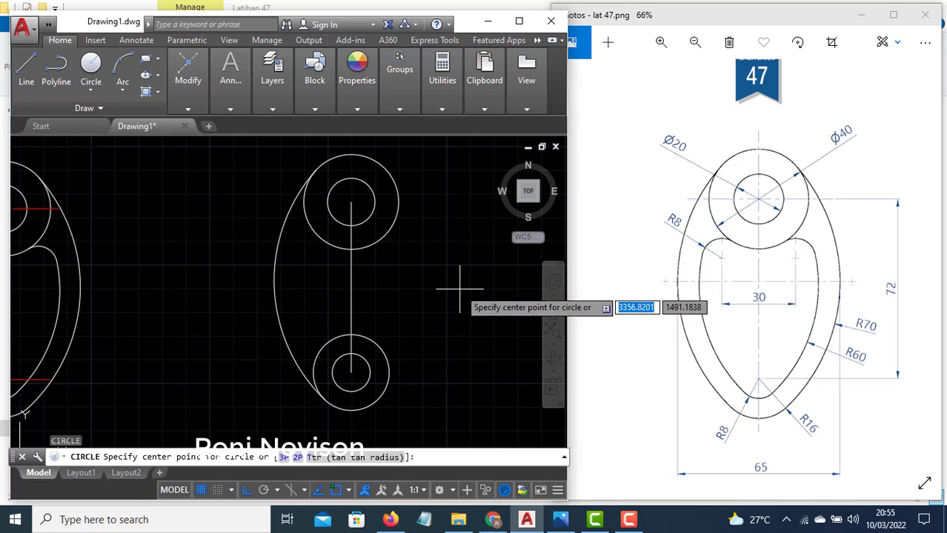
text(tt)
key(Return)
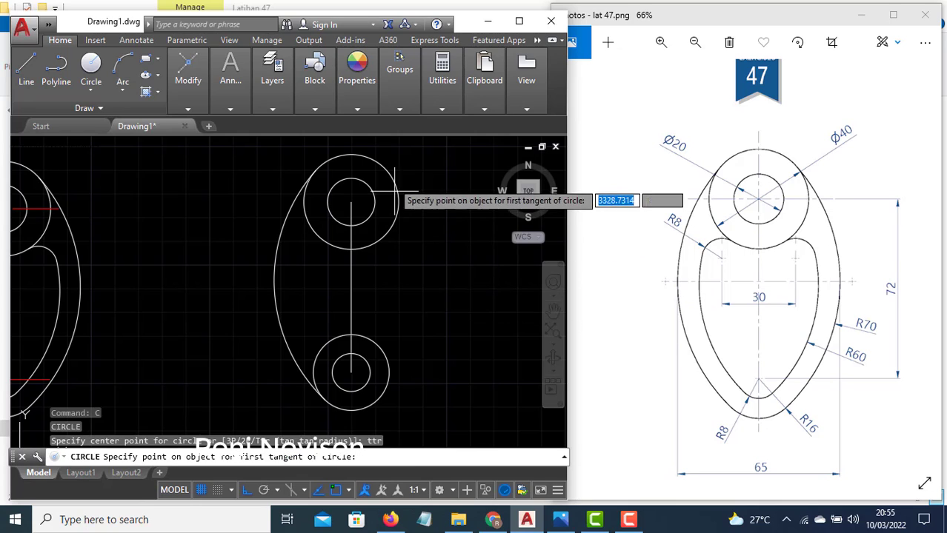
click(374, 158)
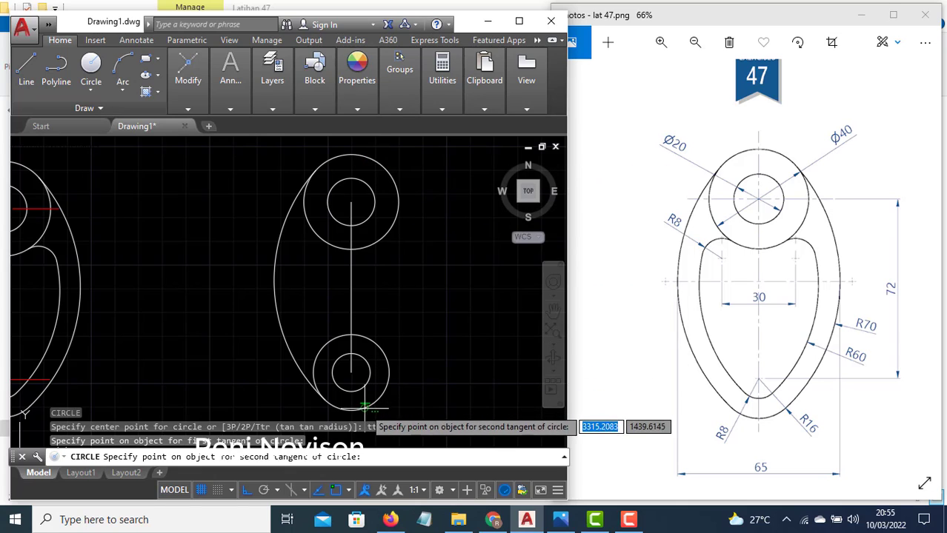
click(361, 404)
text(7)
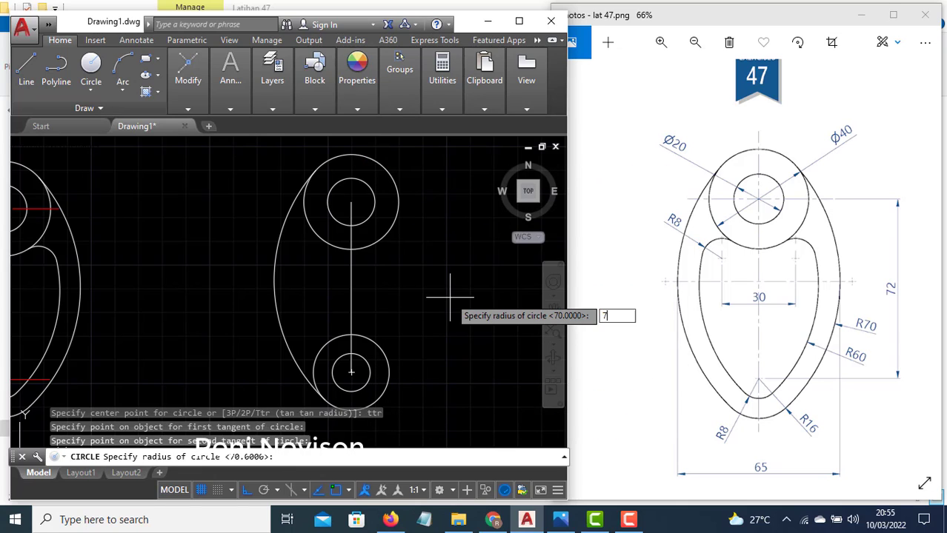
text(0)
key(Return)
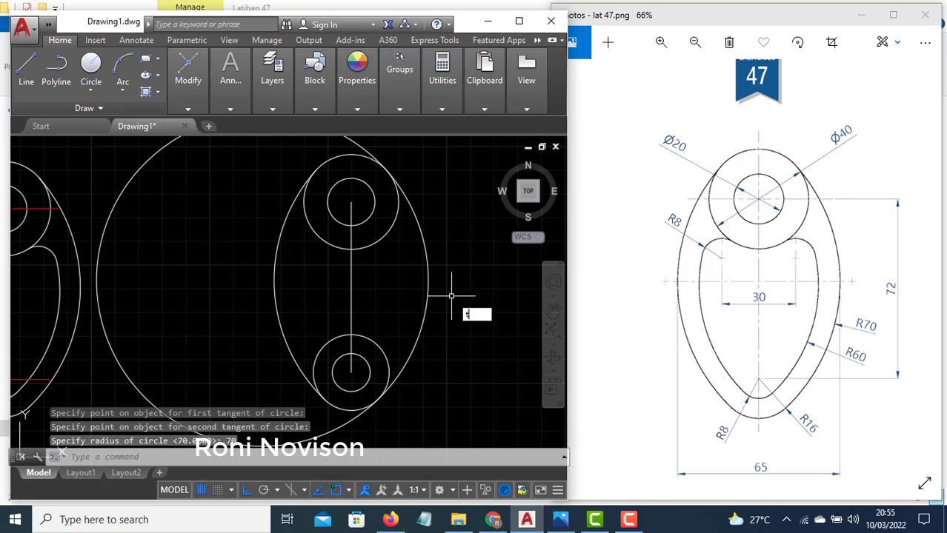
Step: Trim the second 70 mm radius circle so only its right arc between the 40 mm and R16 circles remains
text(tr)
key(Return)
key(Return)
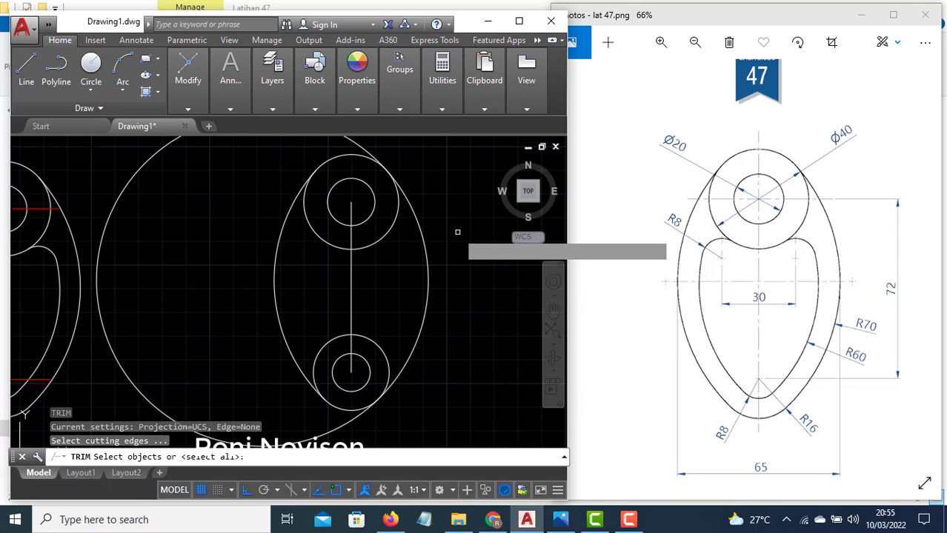
click(373, 151)
key(Escape)
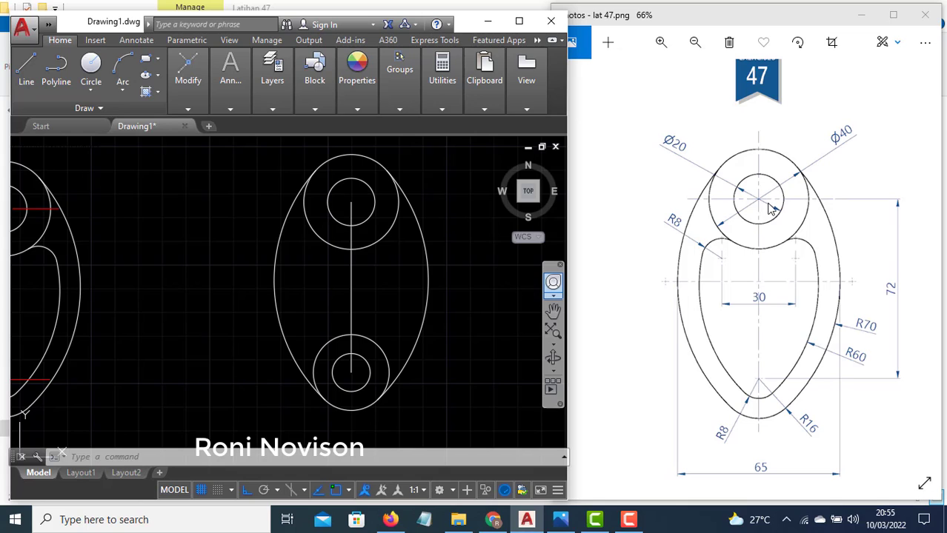
Step: Draw a 60 mm radius circle tangent to the right outer sides of the lower R8 circle and the upper 20 mm circle
text(c)
key(Return)
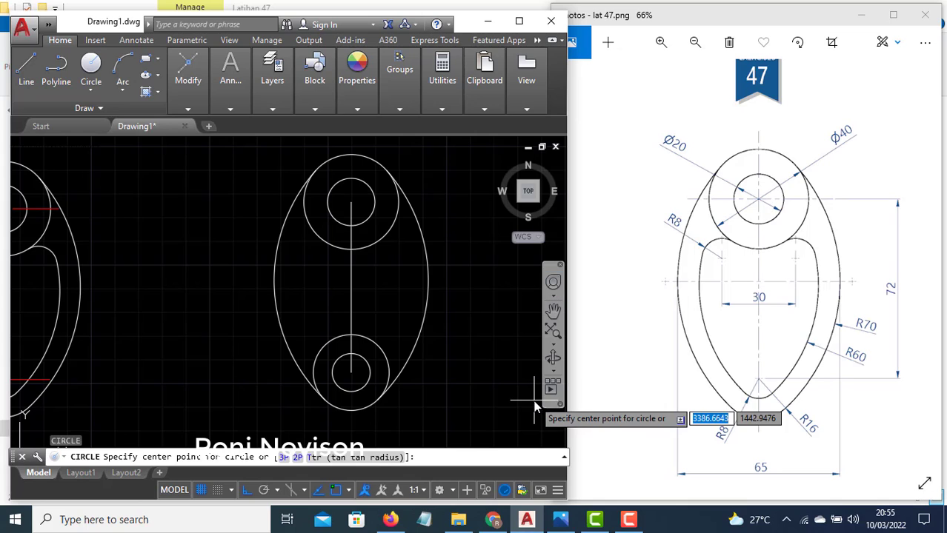
text(ttr)
key(Return)
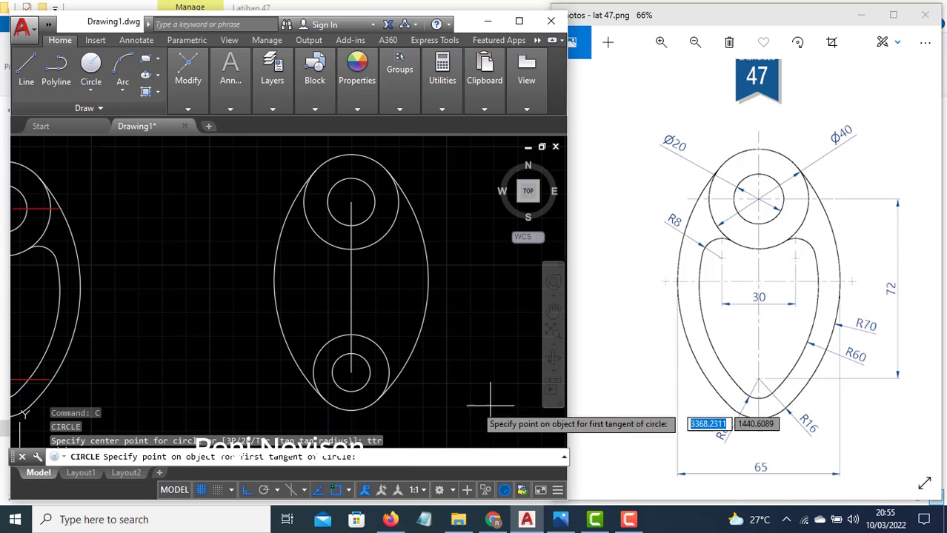
click(365, 382)
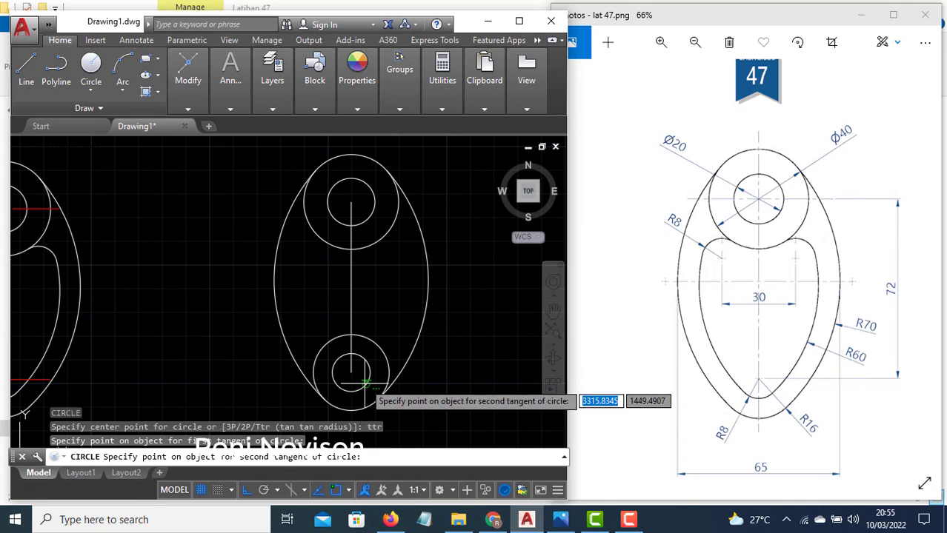
click(366, 180)
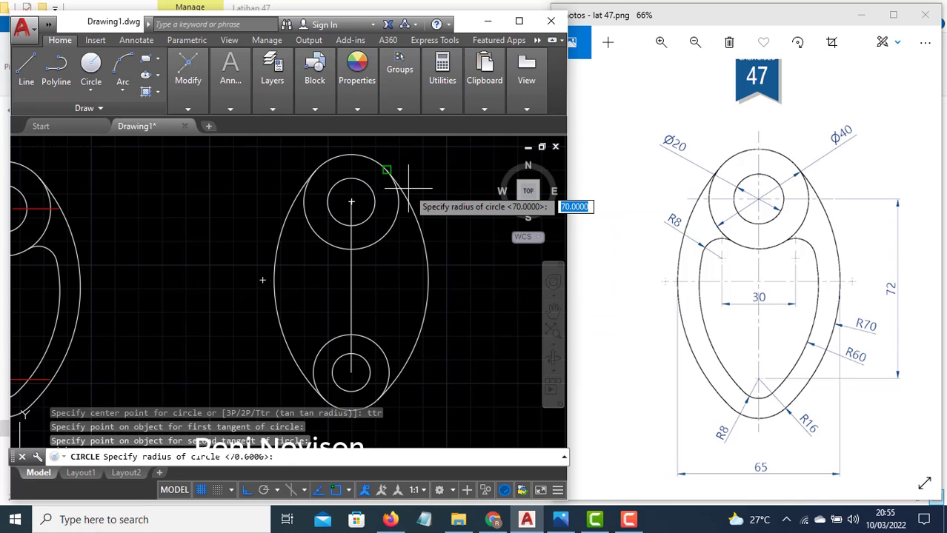
text(60)
key(Return)
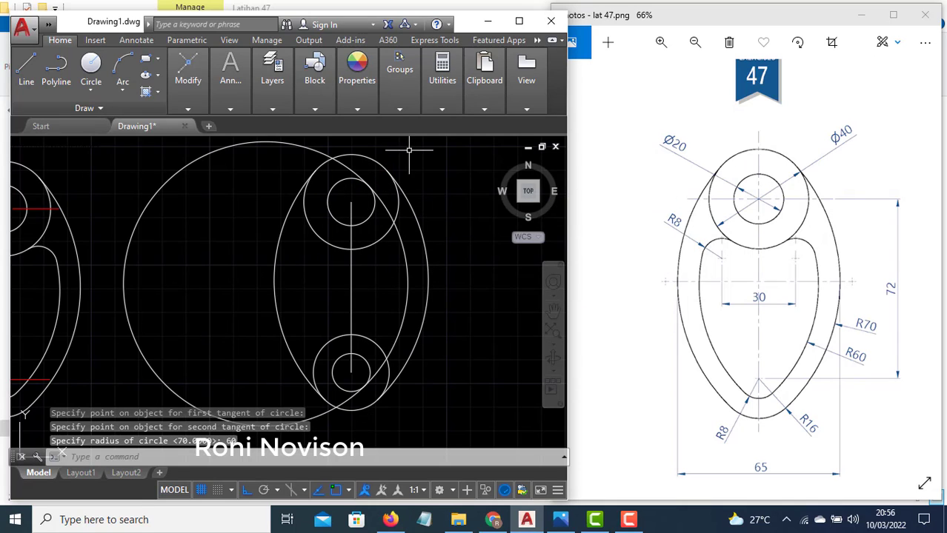
Step: Trim the 60 mm radius circle at the upper and lower circles and erase its leftover, keeping only the right inner arc
text(tr)
key(Return)
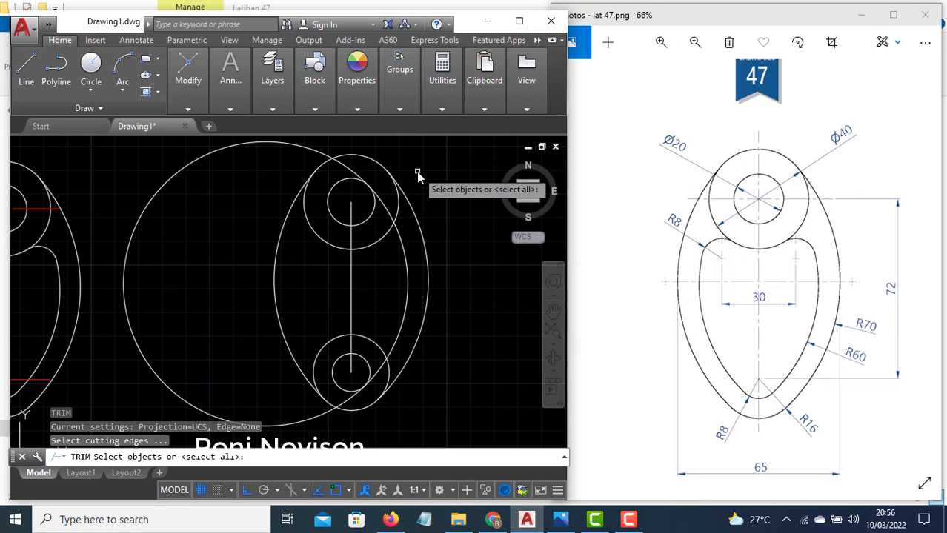
key(Return)
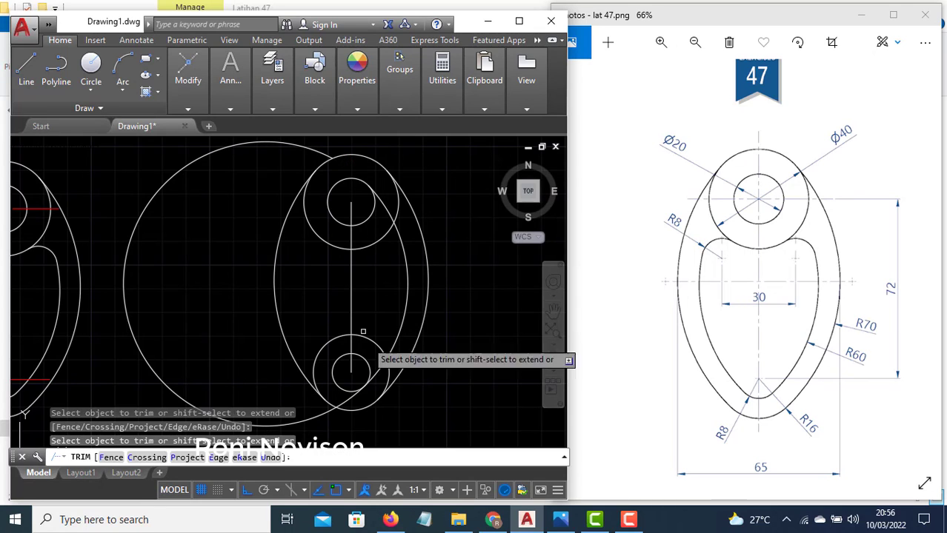
key(Escape)
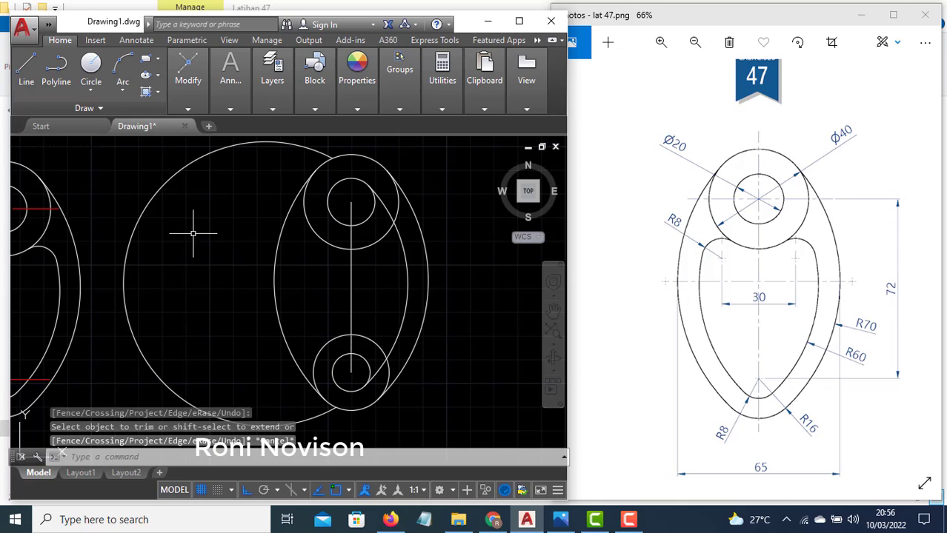
click(194, 230)
click(123, 181)
key(Delete)
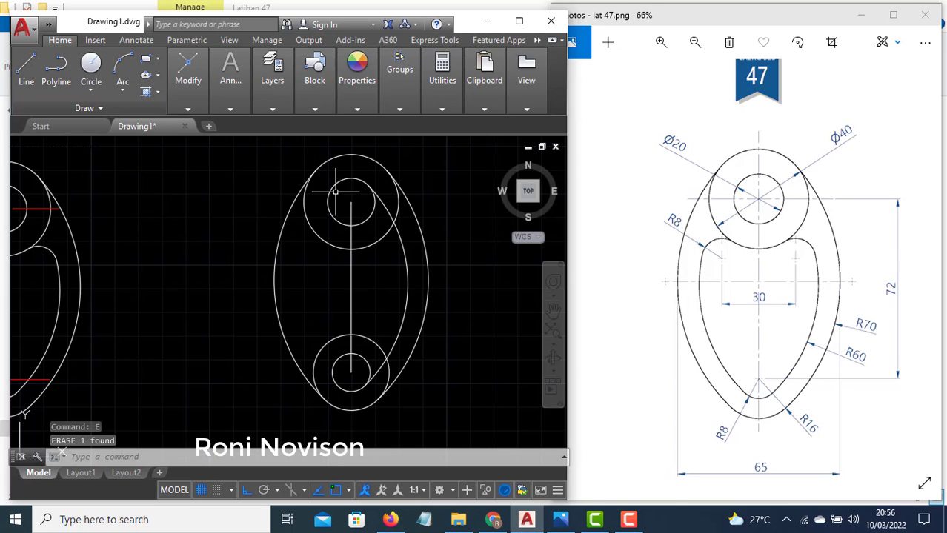
Step: Try a 60 mm radius tangent circle touching the lower left of the 20 mm circle and the upper left of the R8 circle
text(C)
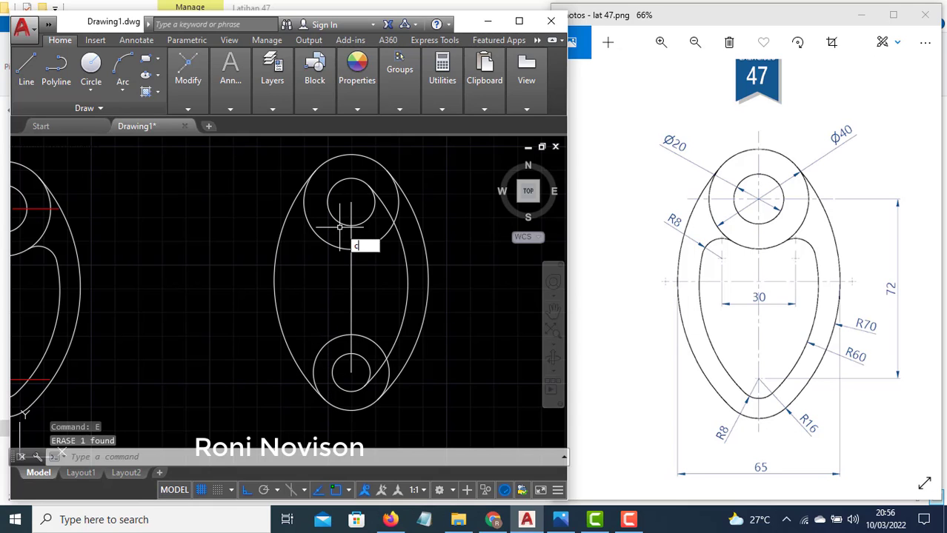
key(Return)
text(tt)
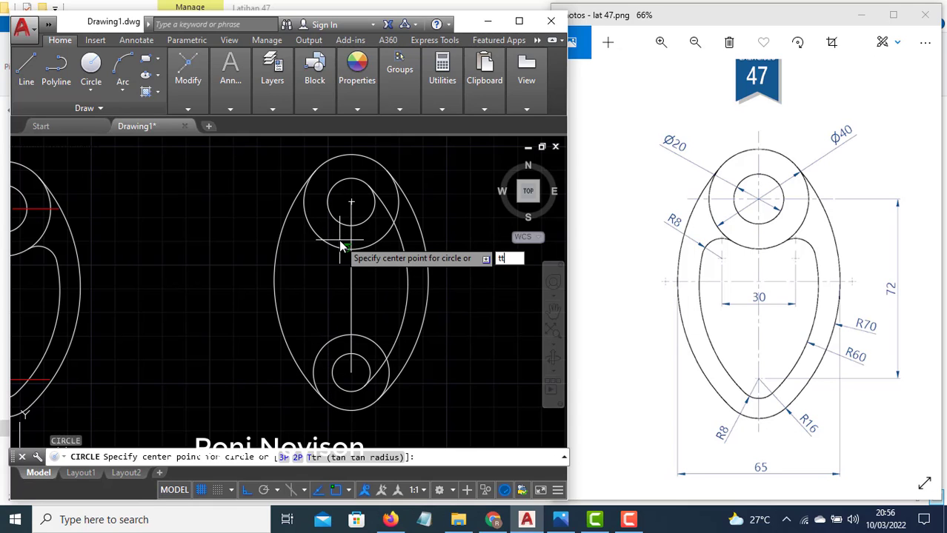
text(r)
key(Return)
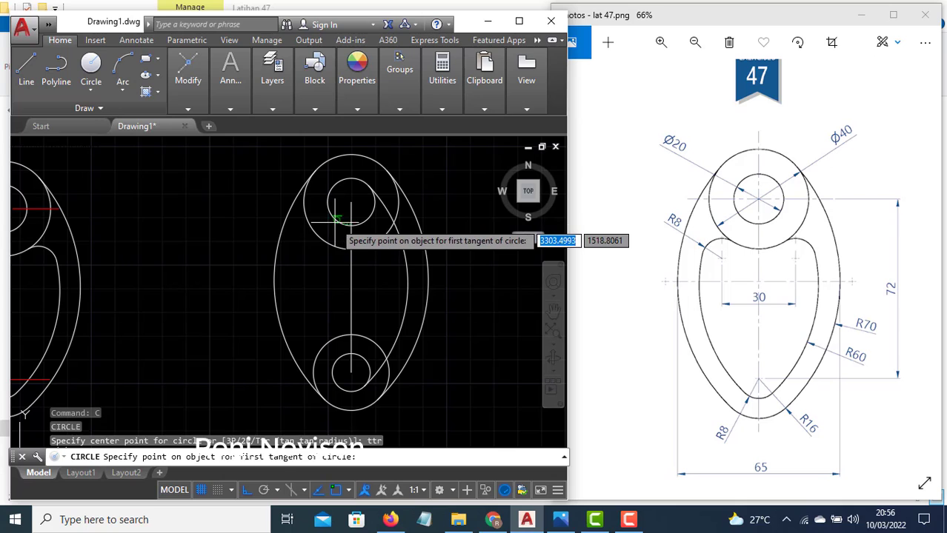
click(338, 220)
click(336, 361)
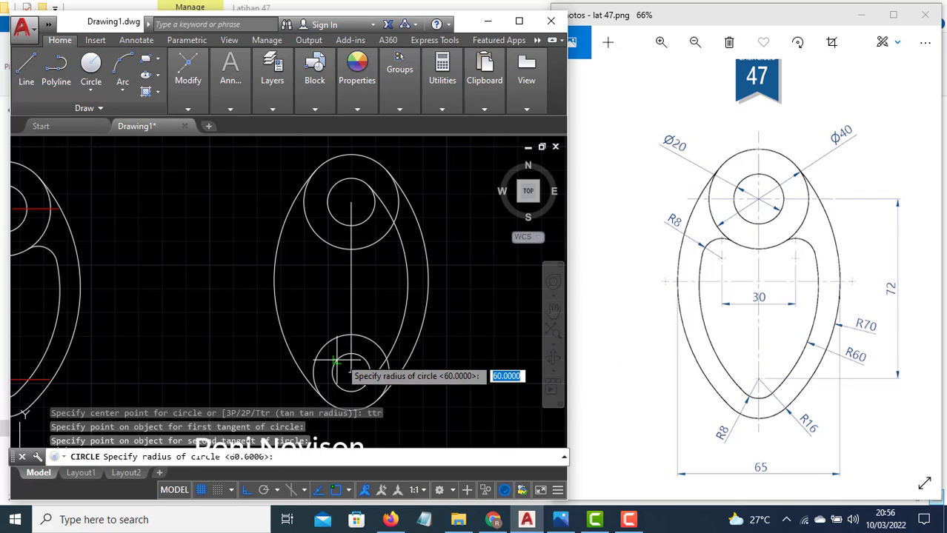
text(60)
key(Return)
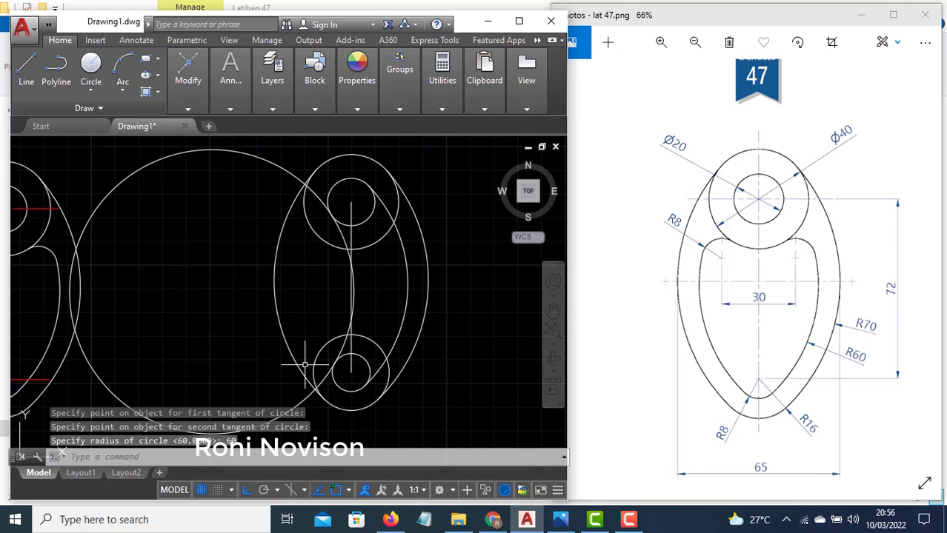
Step: Erase the wrongly placed 60 mm radius tangent circle
click(211, 170)
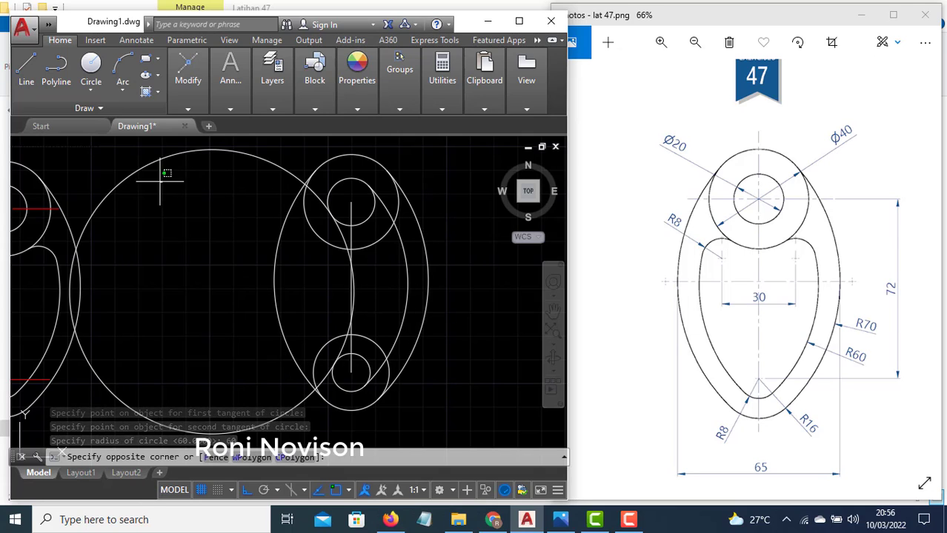
click(118, 160)
key(Return)
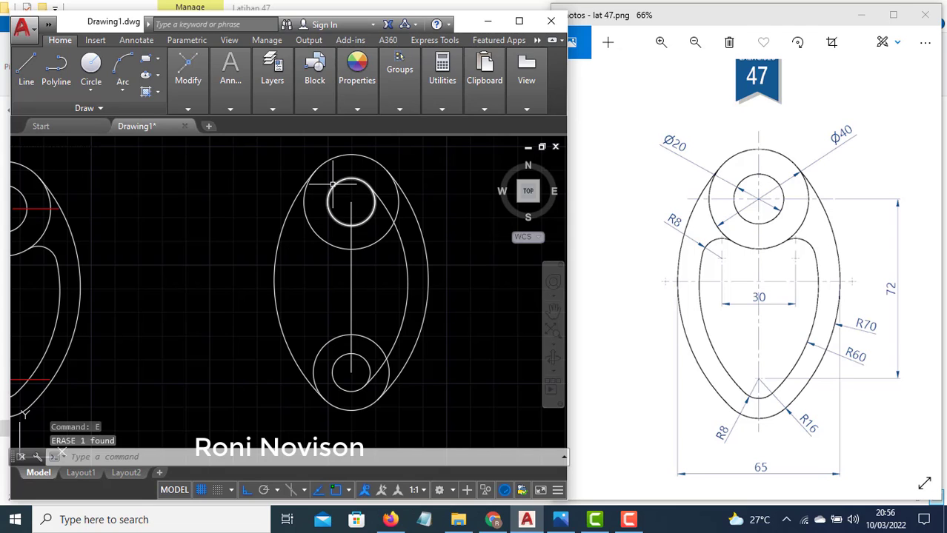
Step: Draw a 60 mm radius circle tangent to the left outer sides of the 20 mm and R8 circles, enclosing both
key(Return)
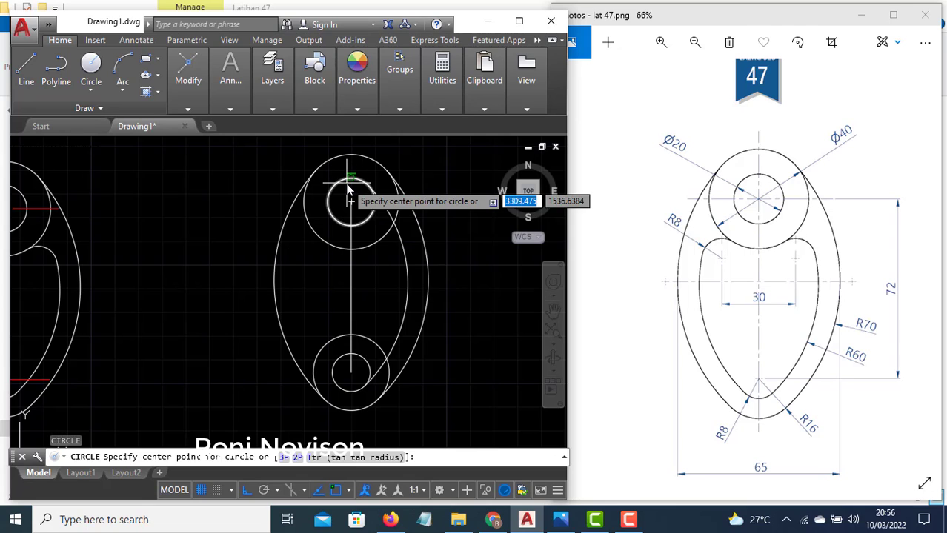
text(ttr)
key(Return)
click(345, 189)
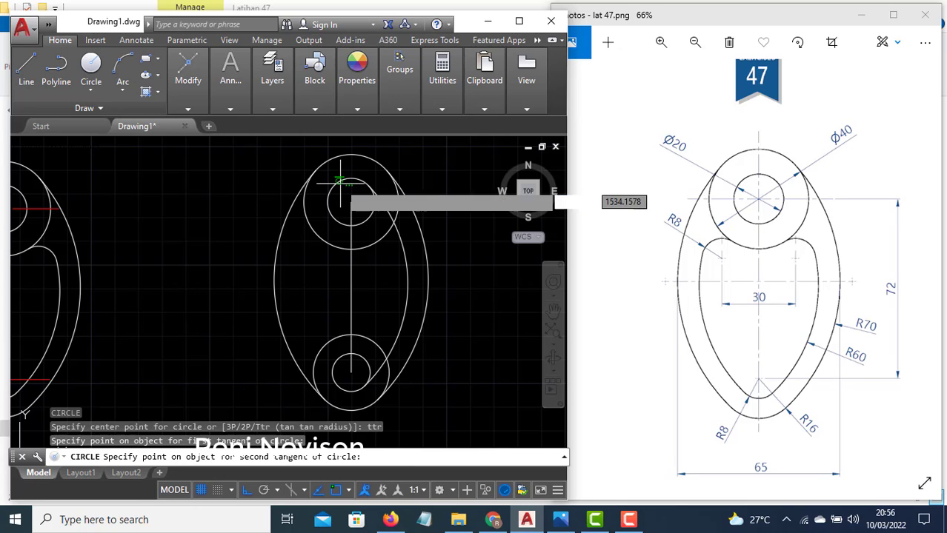
click(347, 353)
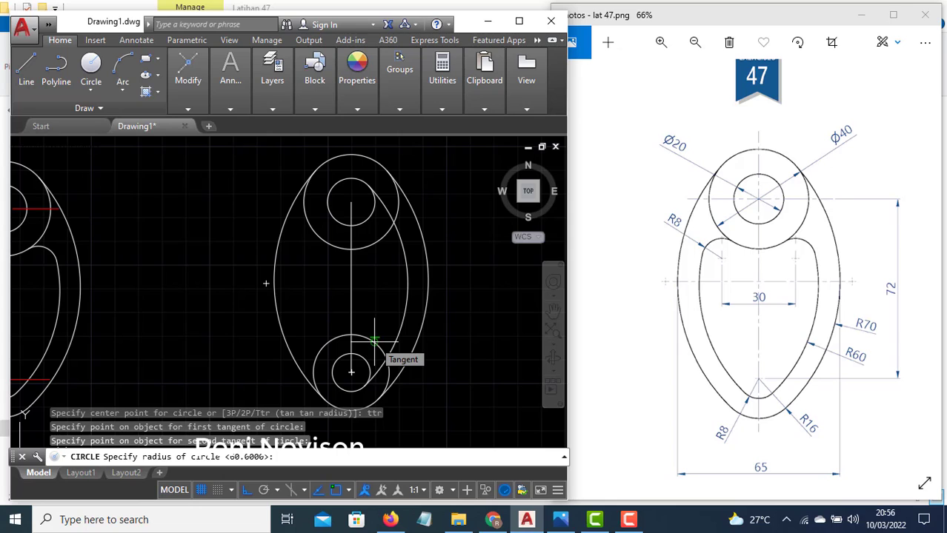
text(60)
key(Return)
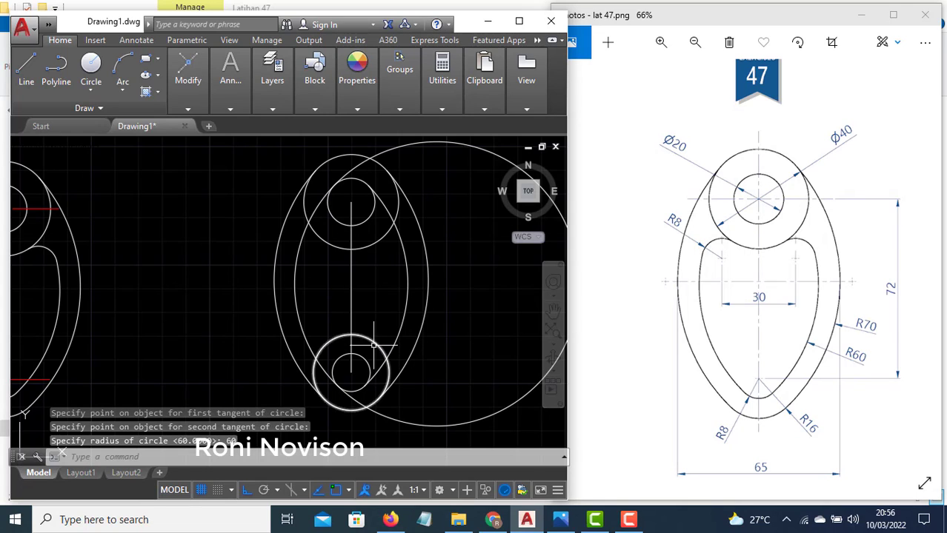
Step: Trim the new 60 mm radius circle at both ends and erase its outer leftover, keeping only the left inner arc
text(tr)
key(Return)
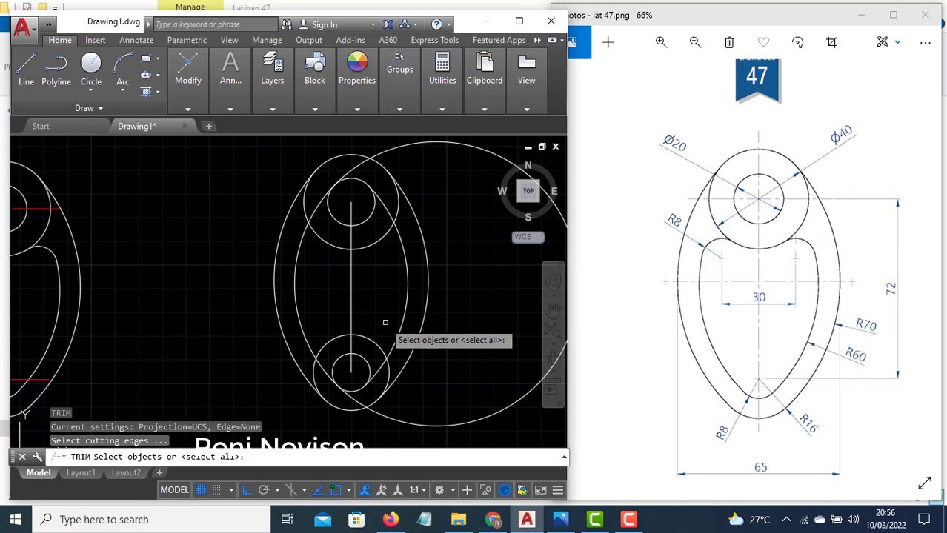
key(Return)
click(359, 168)
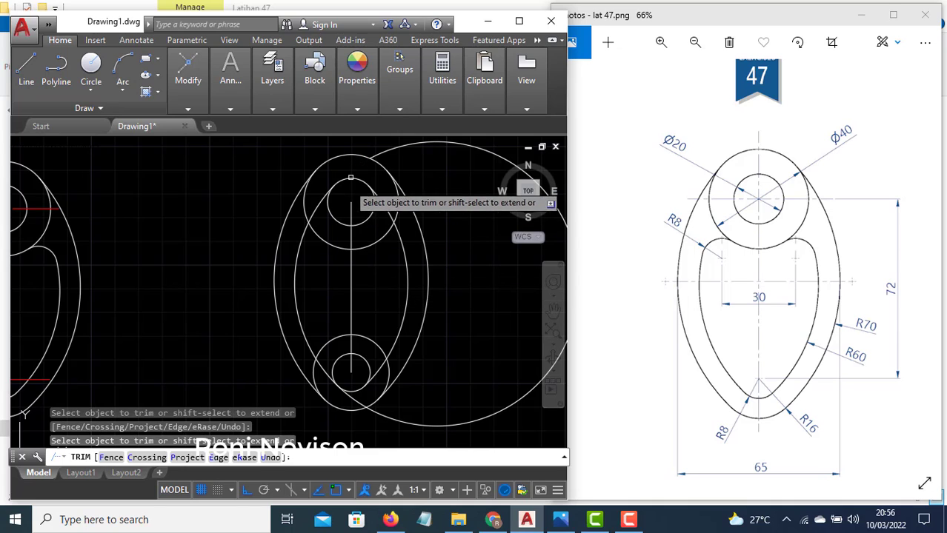
click(345, 394)
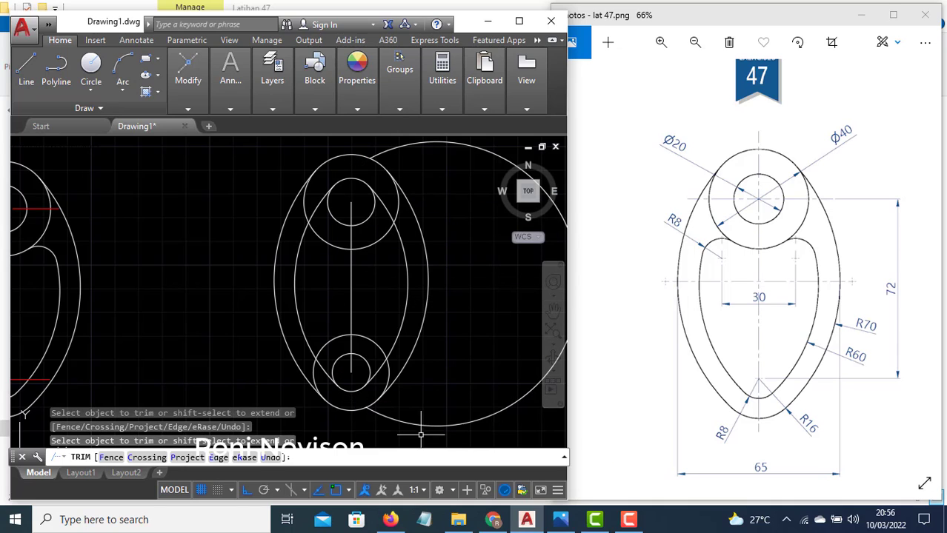
key(Escape)
click(459, 443)
click(433, 407)
text(e)
key(Return)
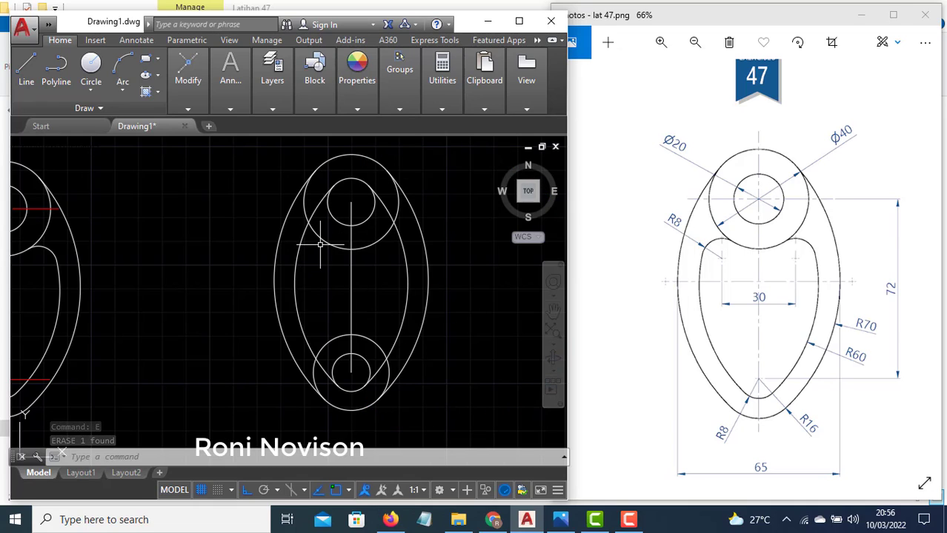
Step: Trim away the sides of the R16 circle between the inner and outer arcs, and the upper part of the R8 circle
text(tr)
key(Return)
key(Return)
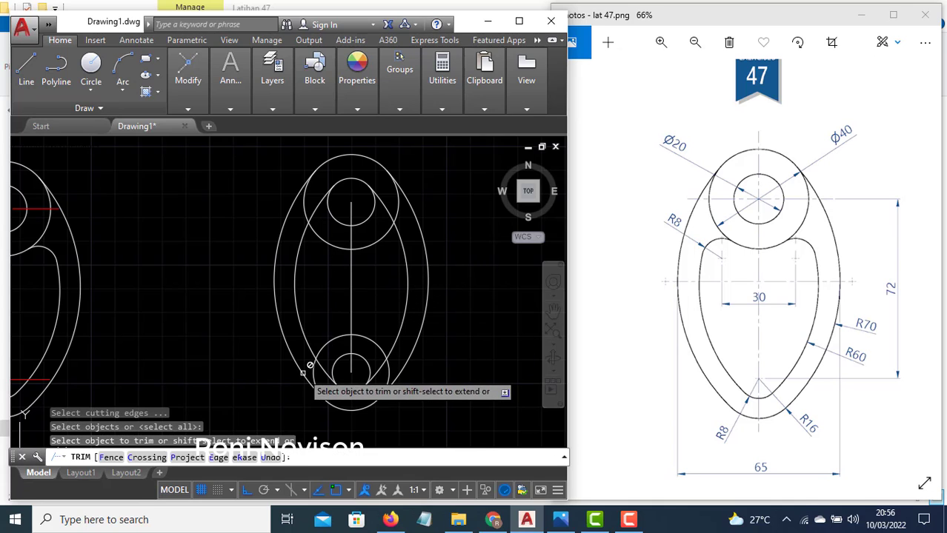
click(315, 367)
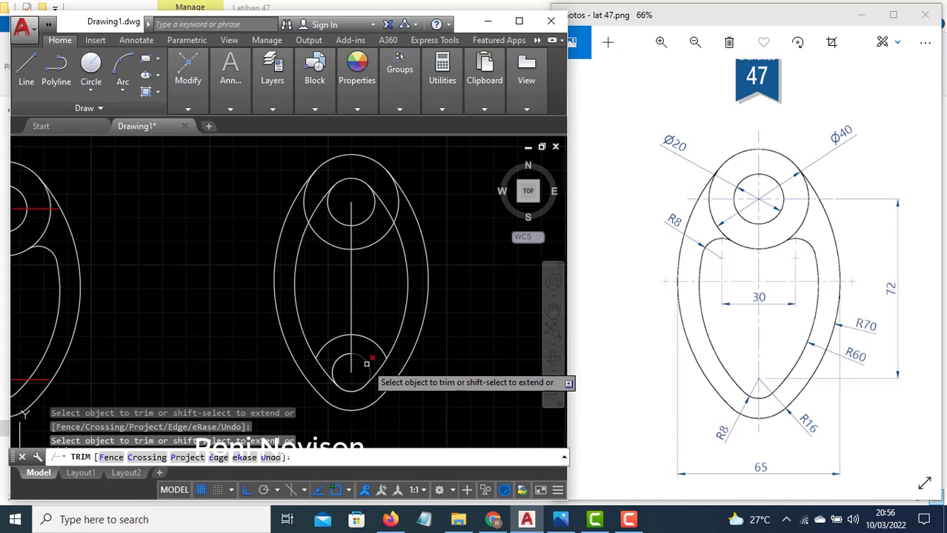
click(366, 363)
click(336, 359)
key(Escape)
Step: Erase the leftover upper arc of the R16 circle inside the inner outline
click(337, 359)
click(312, 318)
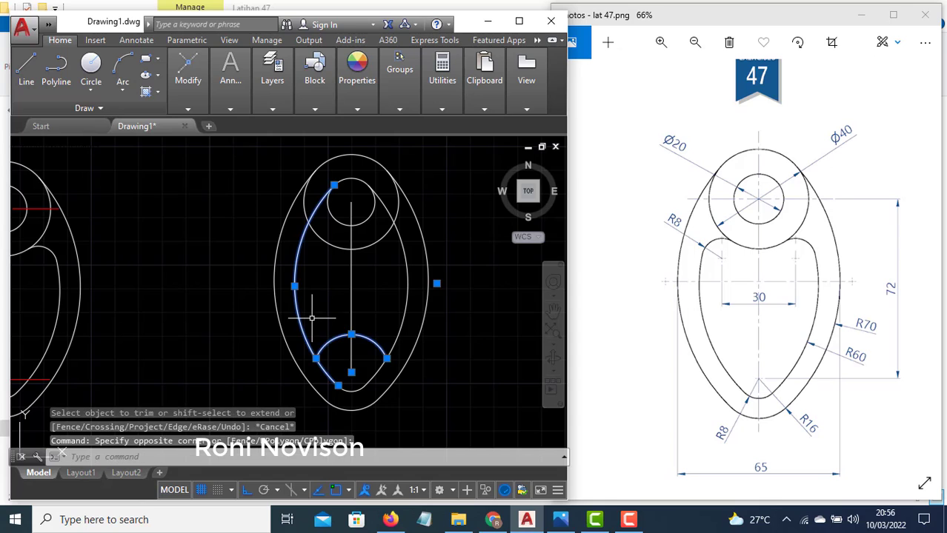
key(Escape)
click(336, 350)
click(330, 332)
key(Return)
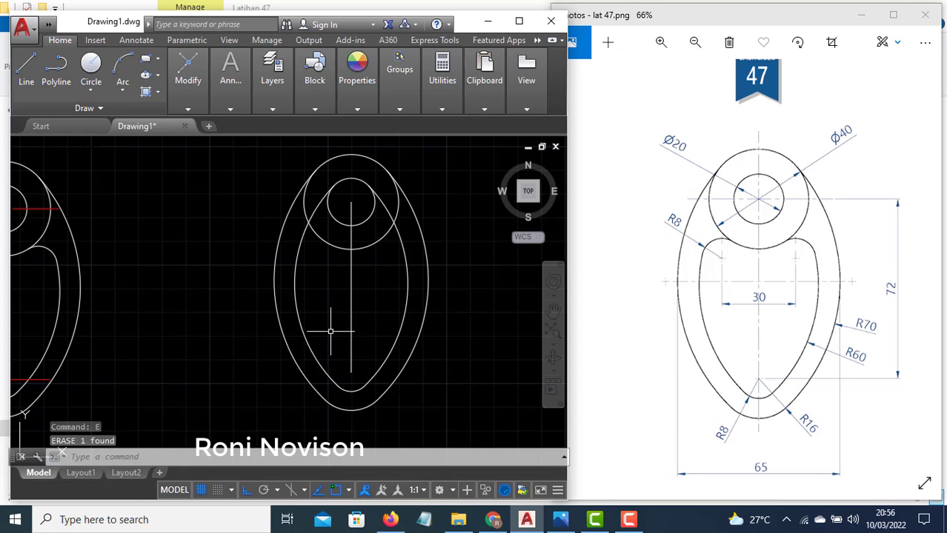
Step: Trim the upper ends of both 60 mm radius arcs where they run inside the 40 mm circle
text(tr)
key(Return)
key(Return)
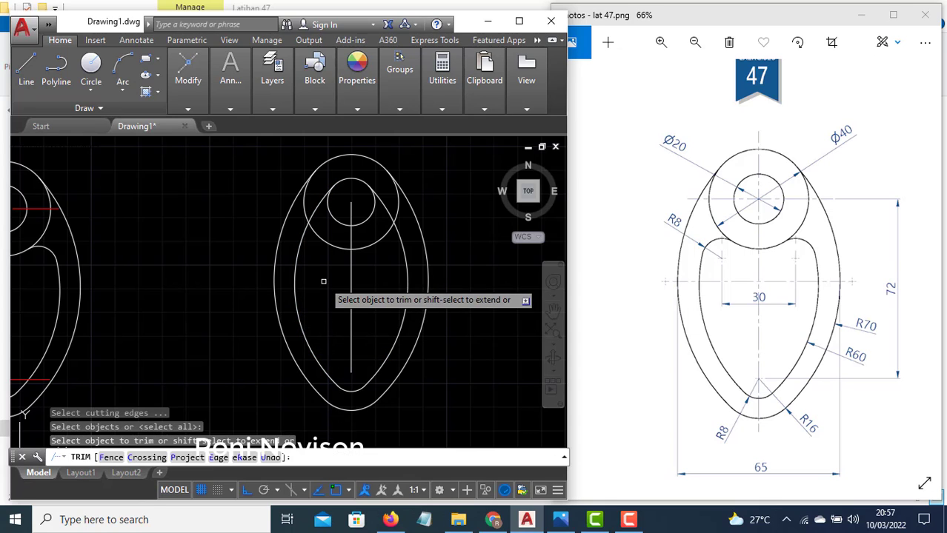
click(316, 209)
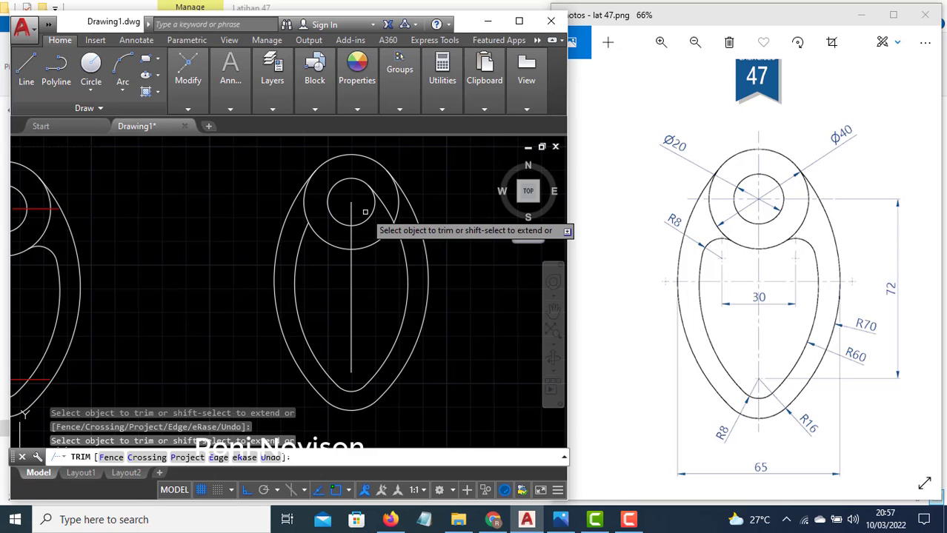
click(386, 209)
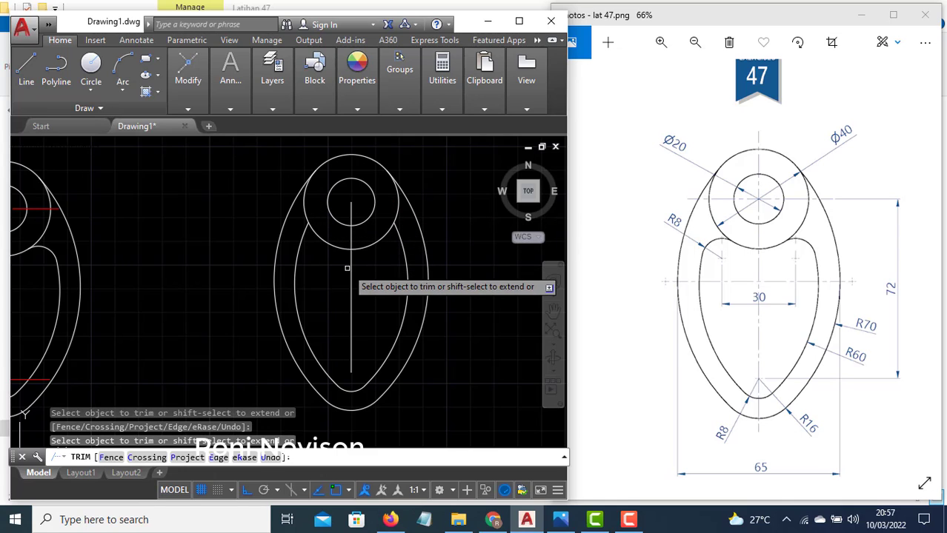
key(Escape)
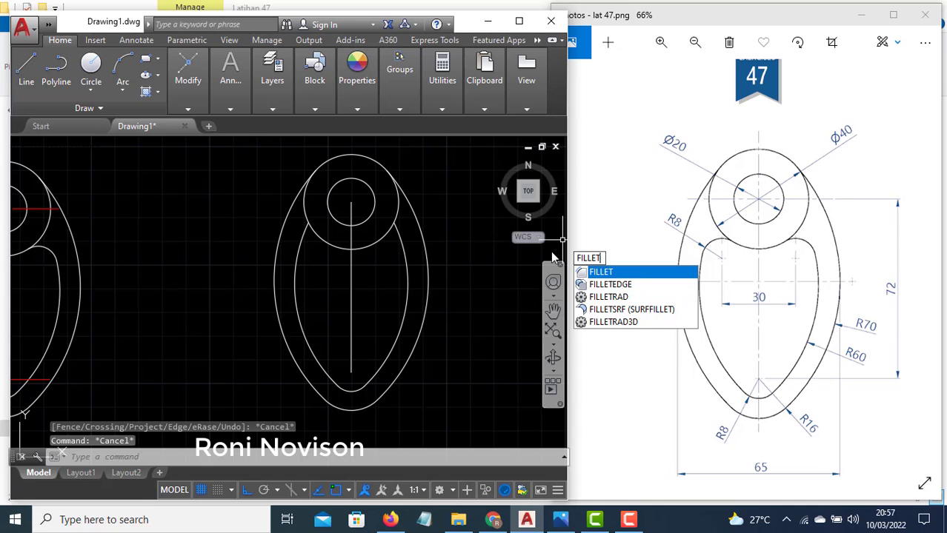
Step: Fillet the left inner arc and the underside of the 40 mm circle with an 8 mm radius
click(600, 272)
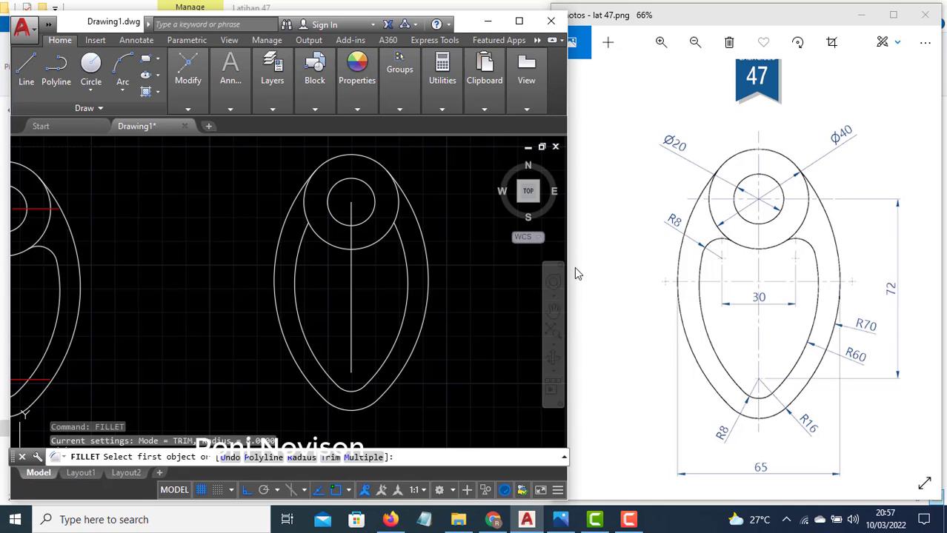
click(302, 458)
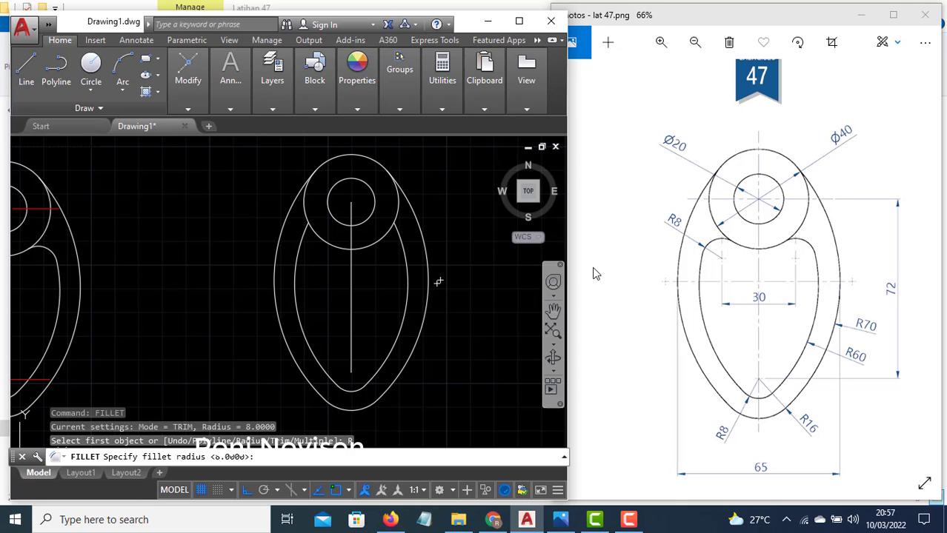
key(Return)
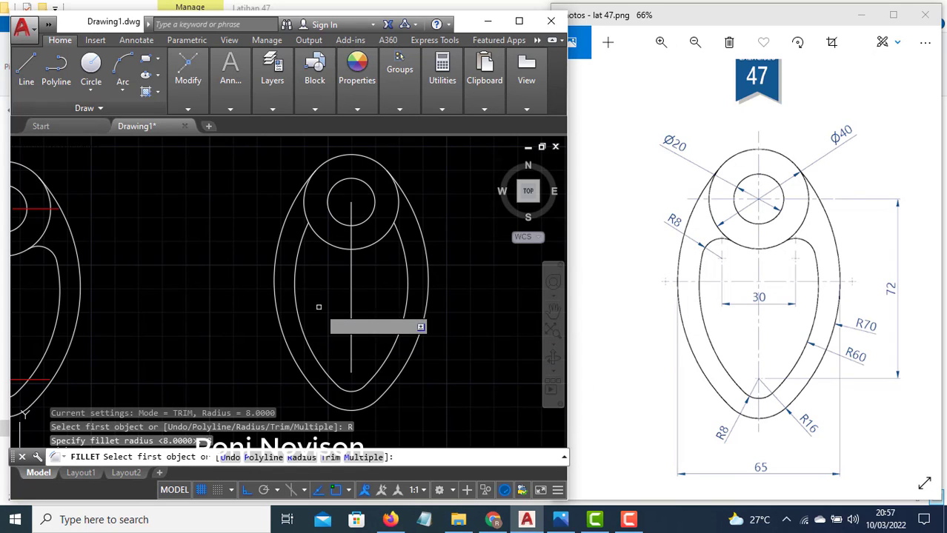
click(300, 246)
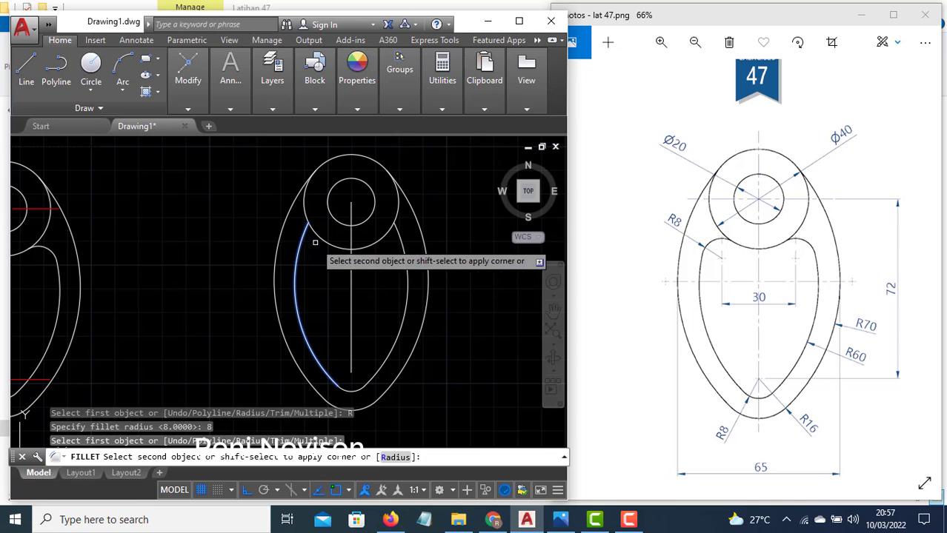
click(320, 239)
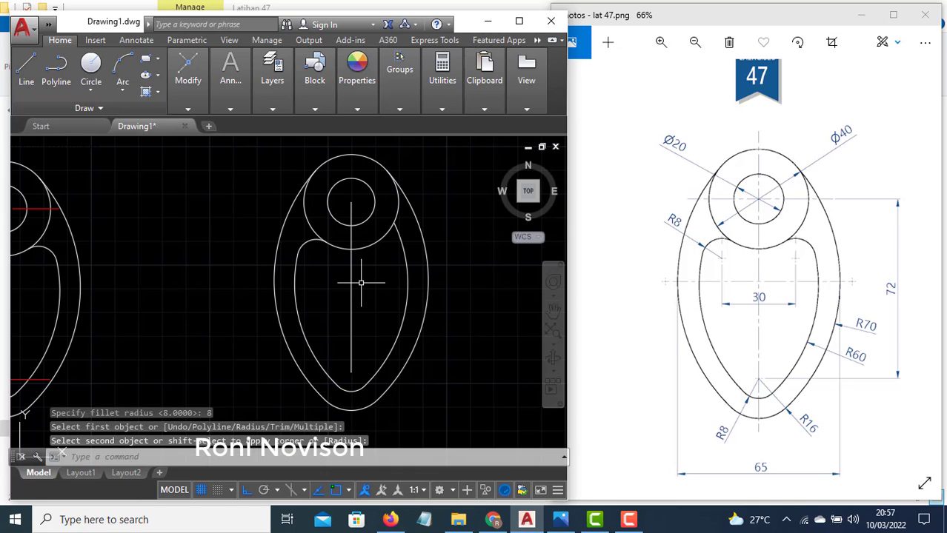
key(Escape)
key(Escape)
Step: Fillet the underside of the 40 mm circle and the right inner arc with the same 8 mm radius
key(Return)
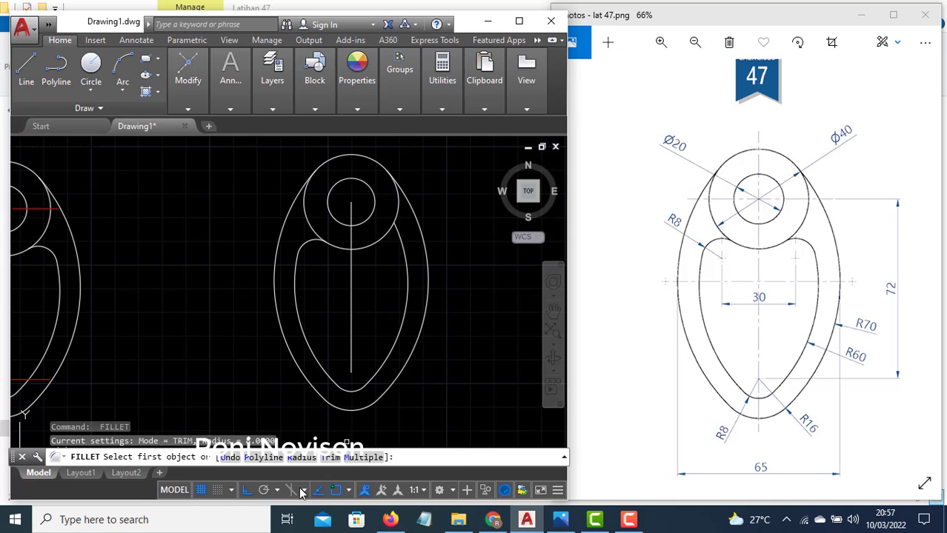
text(R)
key(Return)
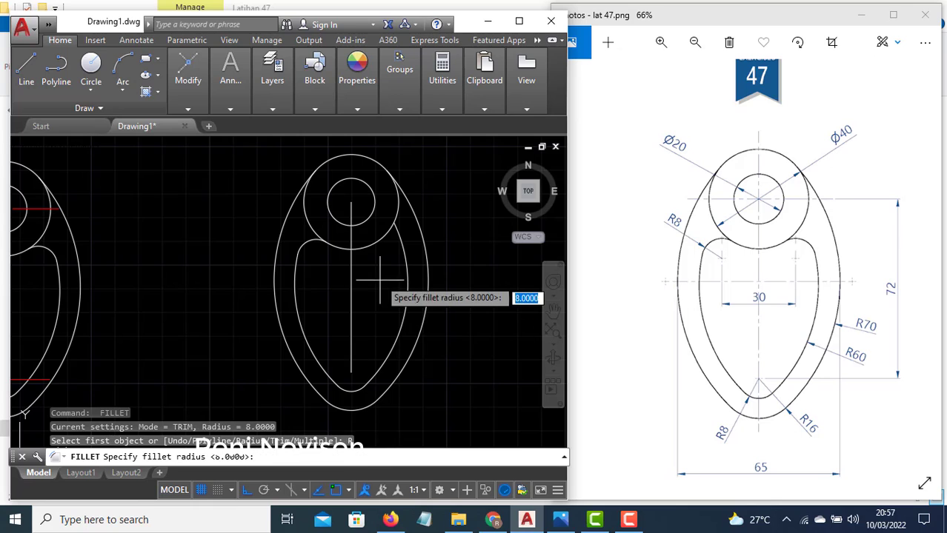
key(Return)
click(390, 239)
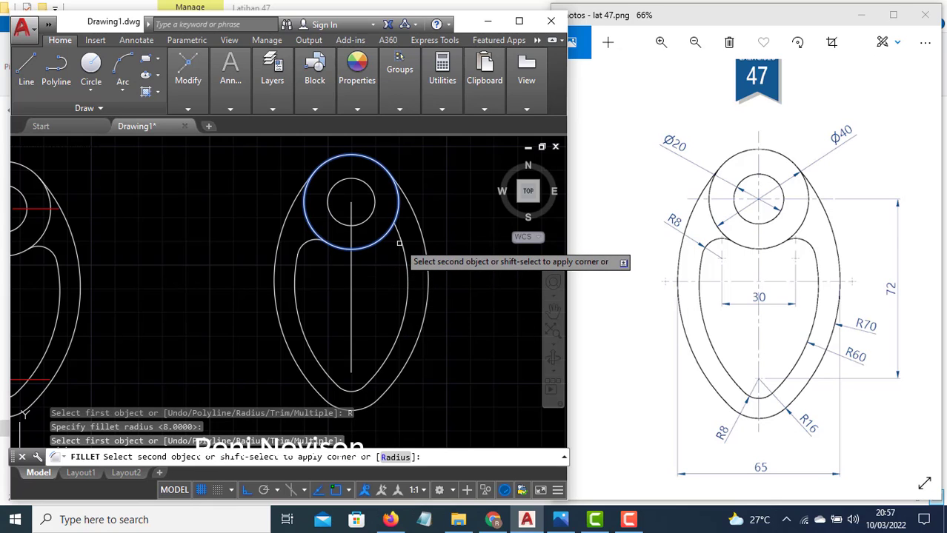
click(400, 244)
key(Escape)
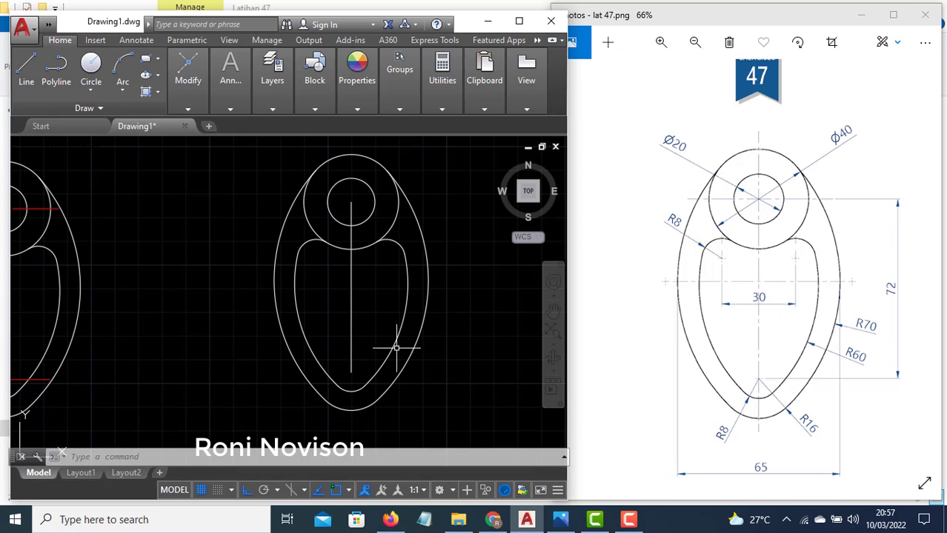
Step: Erase the vertical construction line joining the upper and lower circle centres
click(368, 317)
click(337, 326)
text(e)
key(Return)
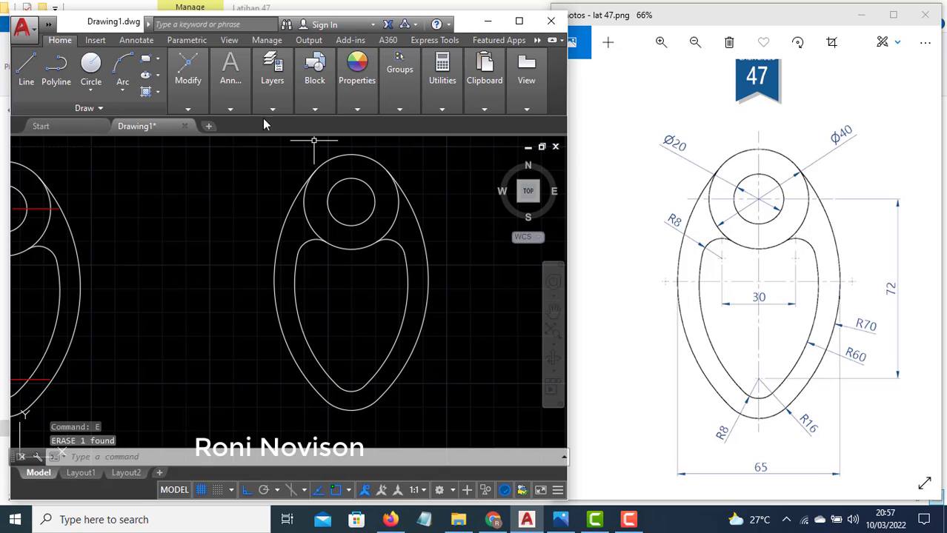
Step: Add centre marks to the 40 mm circle and to the R16 arc at the profile's lower end
click(175, 65)
click(131, 41)
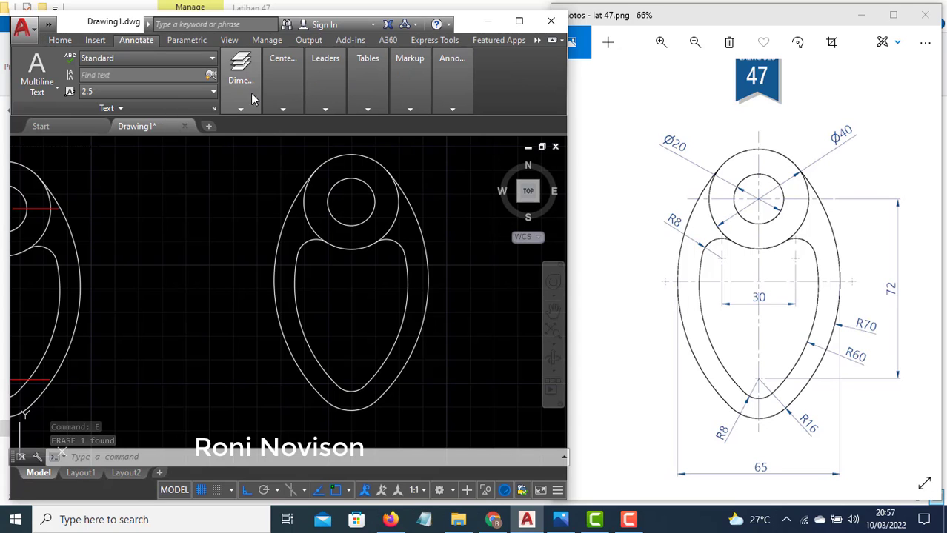
click(280, 96)
click(282, 138)
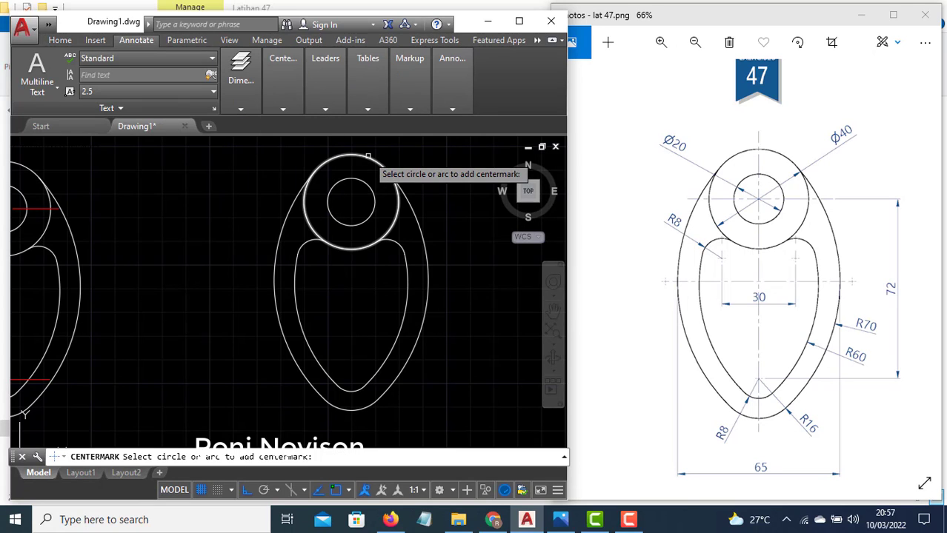
click(372, 161)
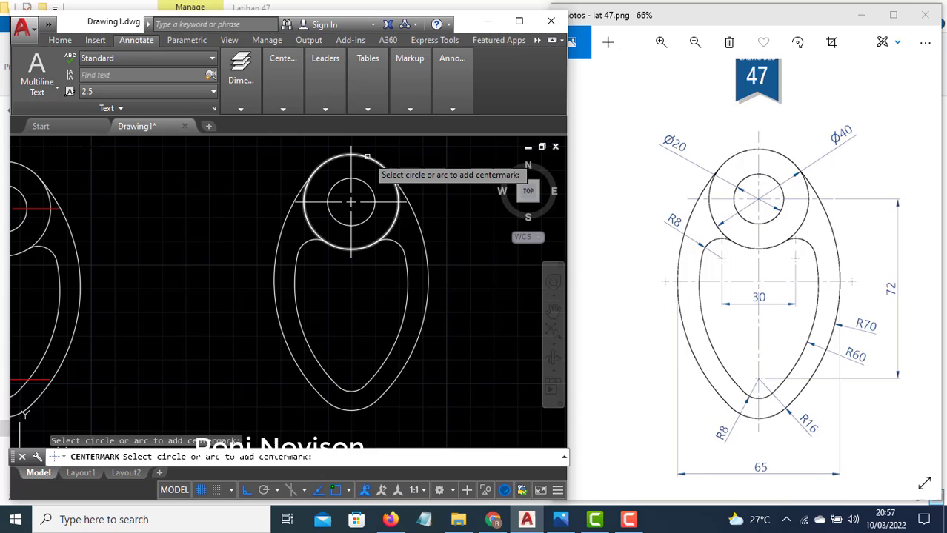
click(354, 409)
key(Escape)
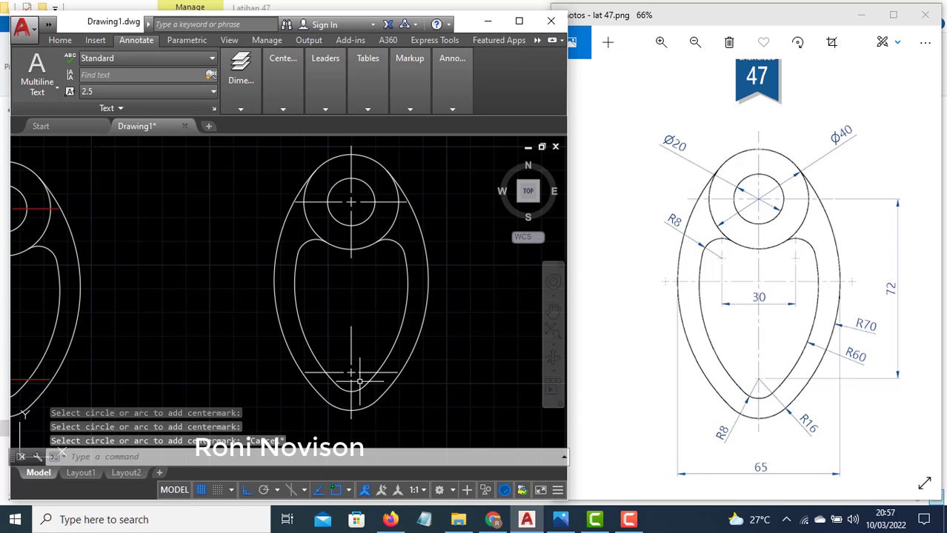
Step: Change the colour of both new centre marks to red
click(360, 381)
click(344, 362)
click(354, 211)
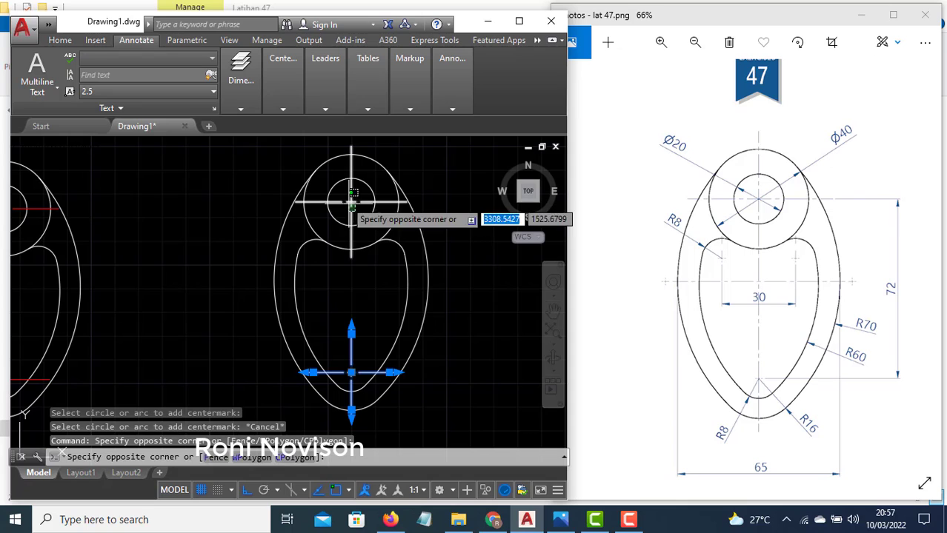
click(311, 141)
click(61, 41)
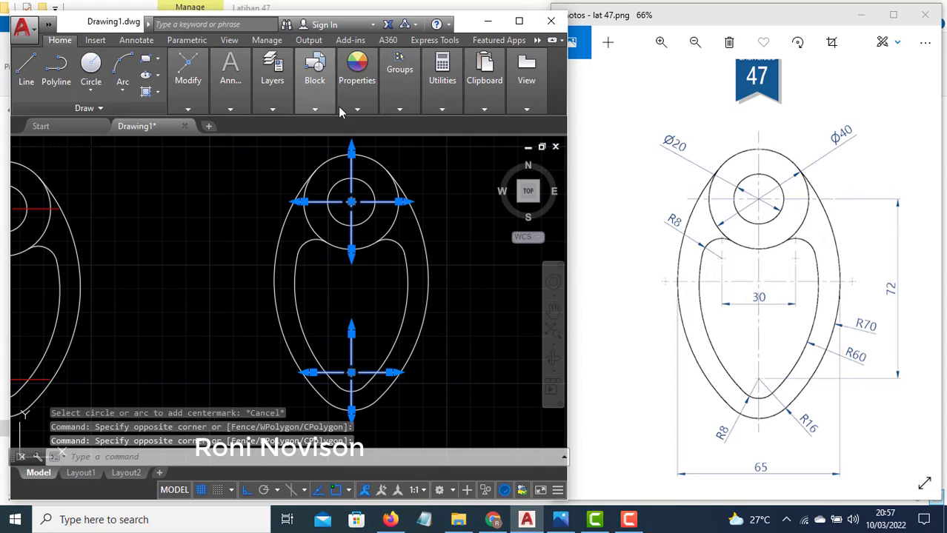
click(357, 109)
click(410, 126)
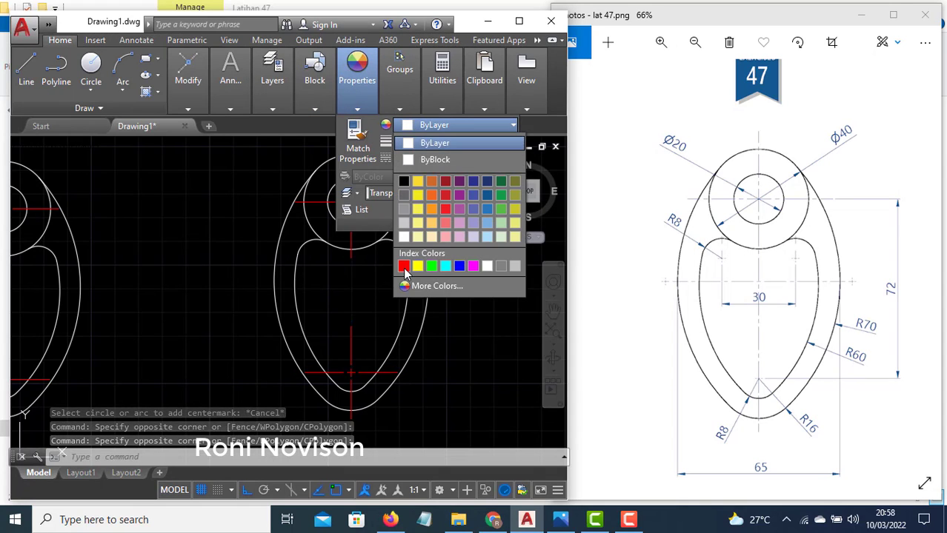
click(404, 262)
key(Escape)
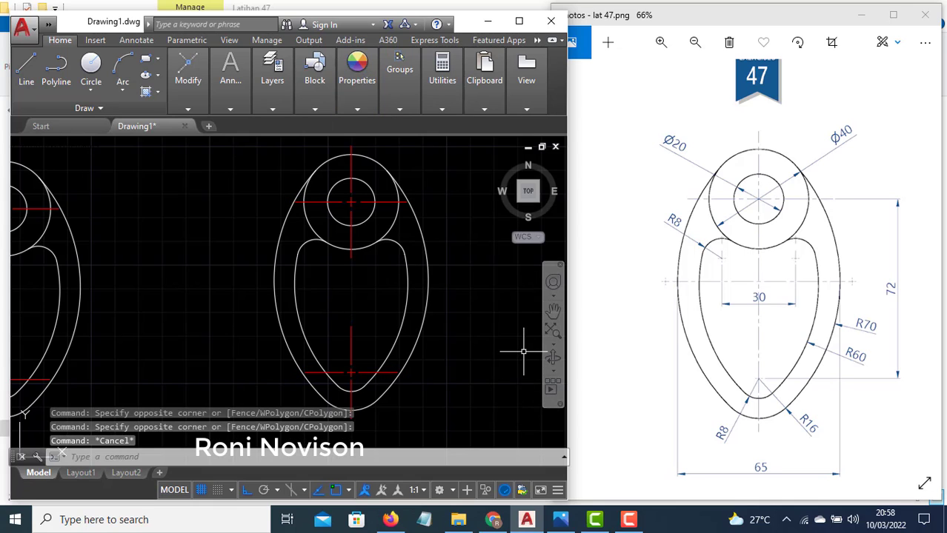
Step: Add a radius dimension to the right outer side arc, with its text outside the profile at the lower right
click(230, 93)
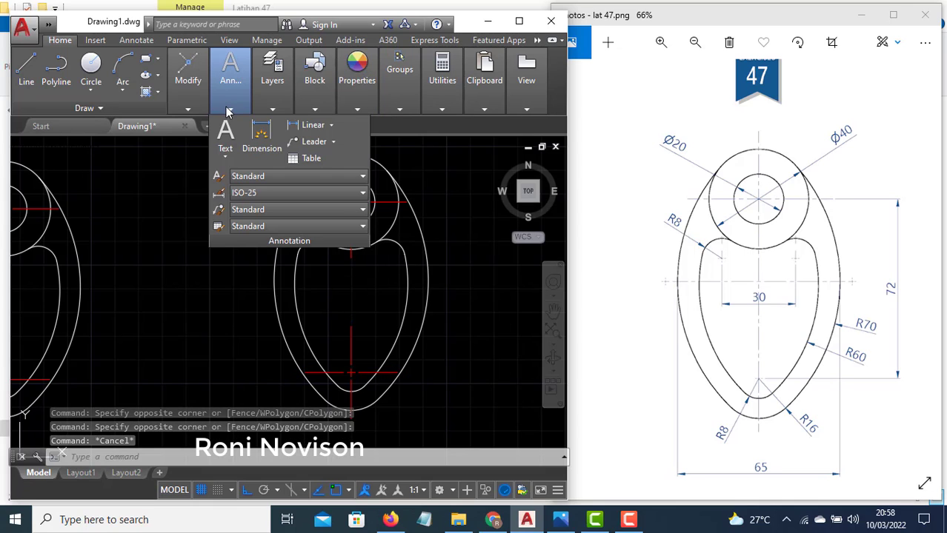
click(332, 127)
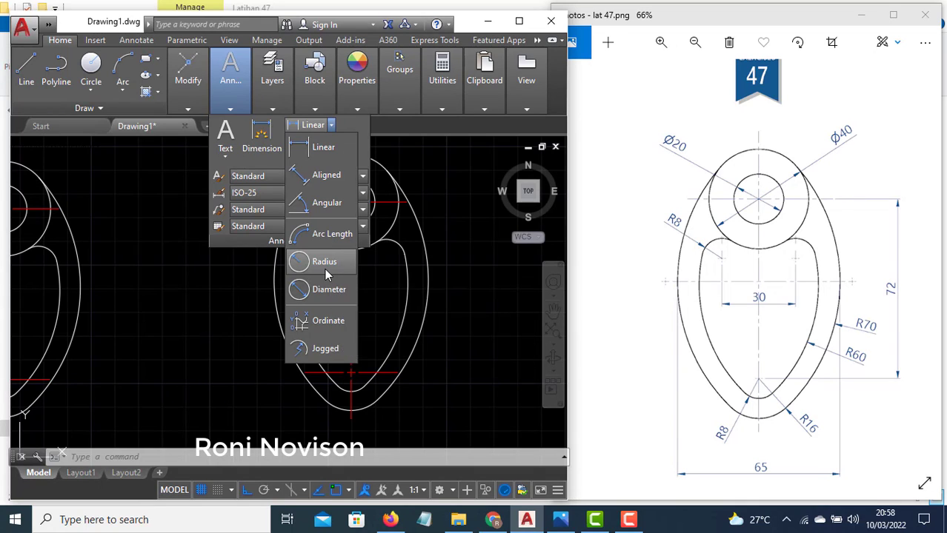
click(318, 262)
click(419, 354)
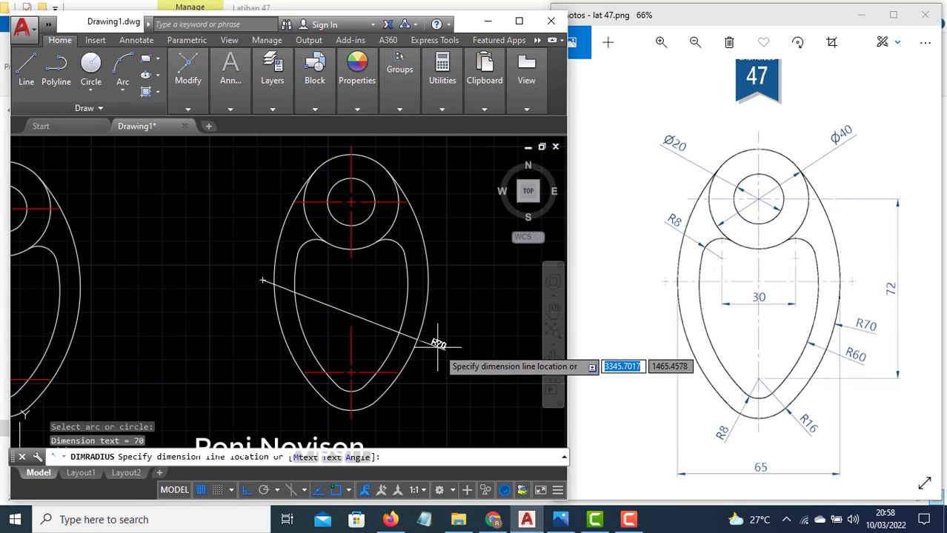
click(448, 352)
Step: Add radius dimensions to the right inner side arc and to the outer arc at the profile's lower end
key(space)
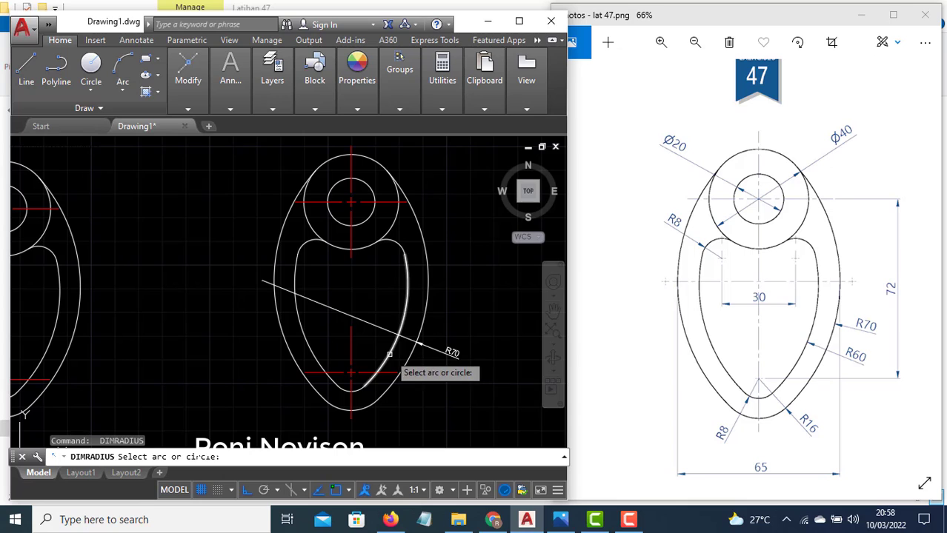
click(406, 361)
click(433, 371)
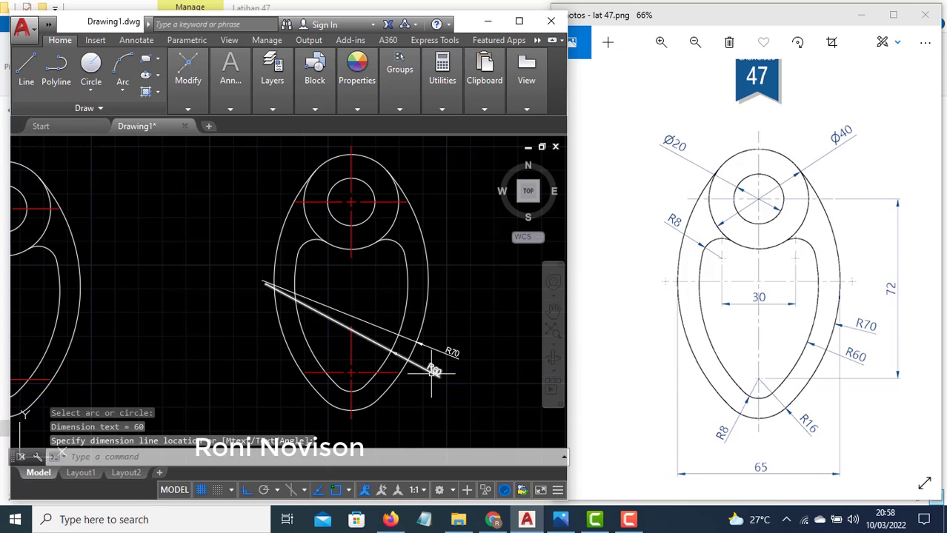
key(space)
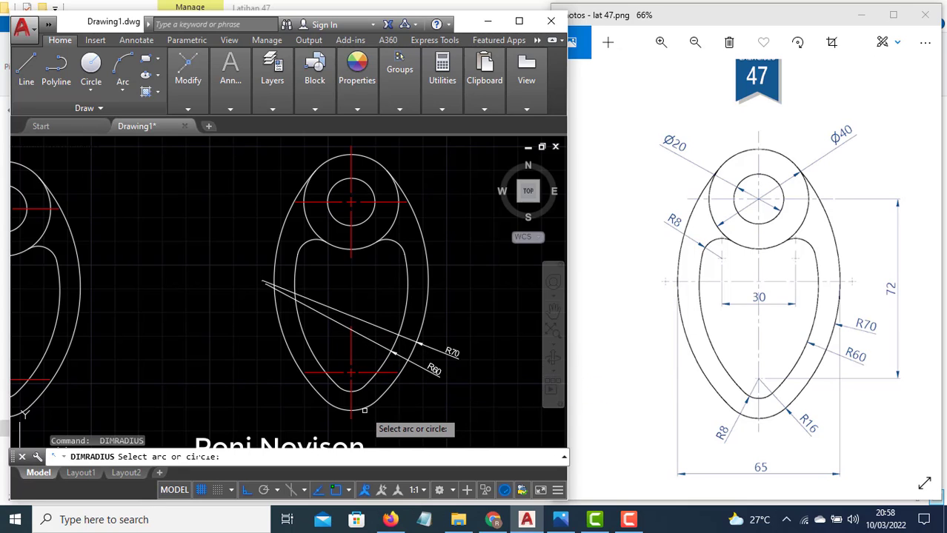
click(364, 407)
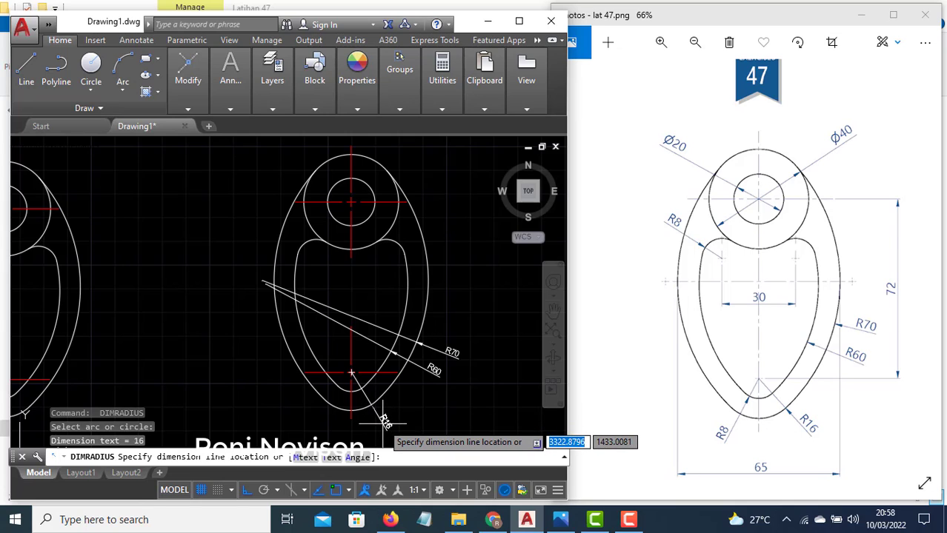
click(379, 425)
Step: Add radius dimensions to the inner arc at the profile's lower end and to the inner contour's upper-left corner arc, with text outside the profile
key(space)
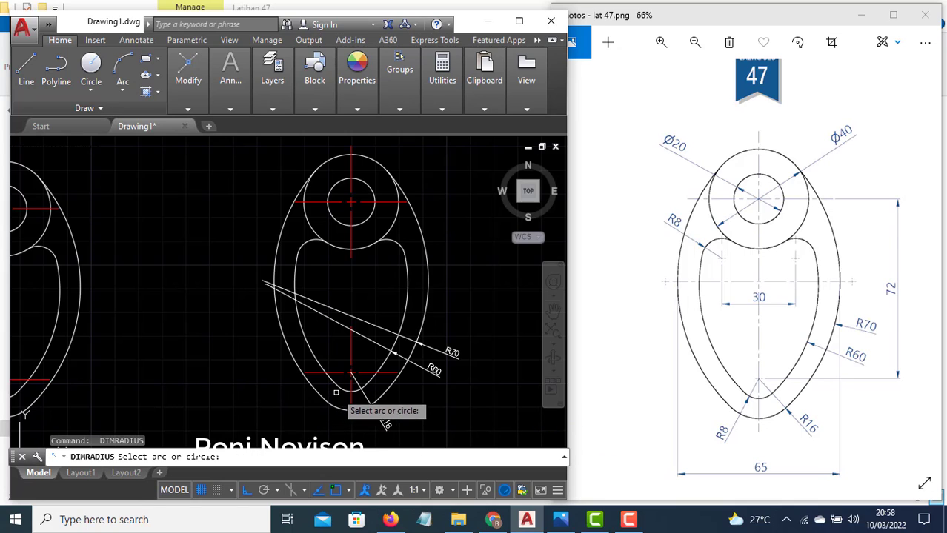
click(343, 389)
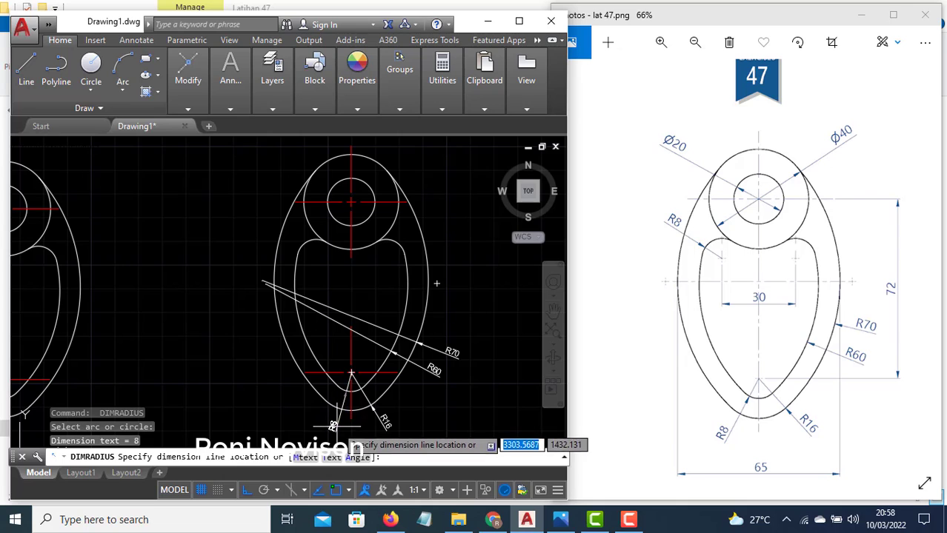
click(343, 424)
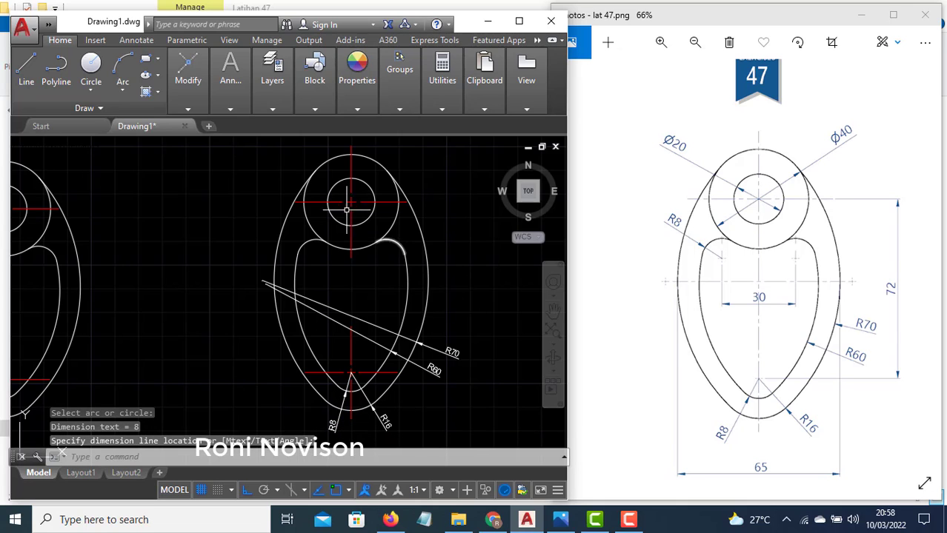
key(space)
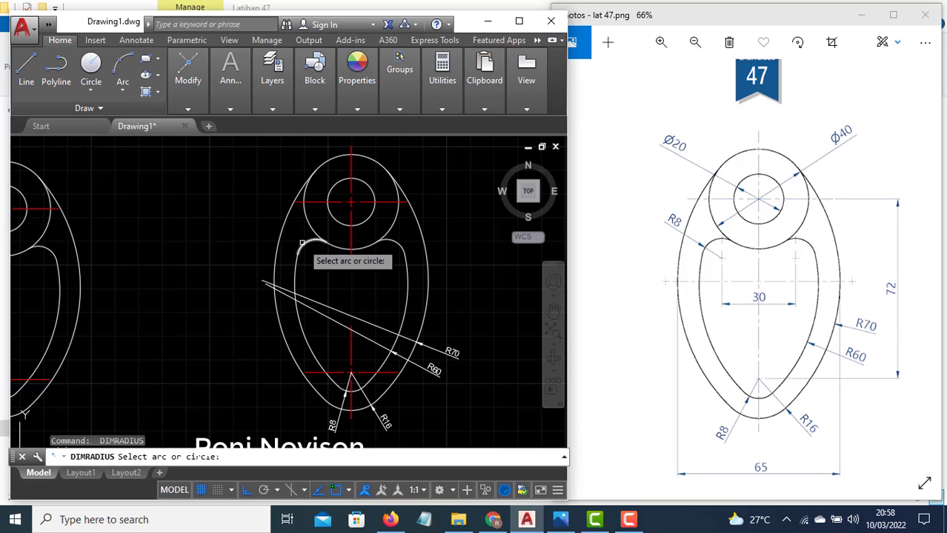
click(302, 245)
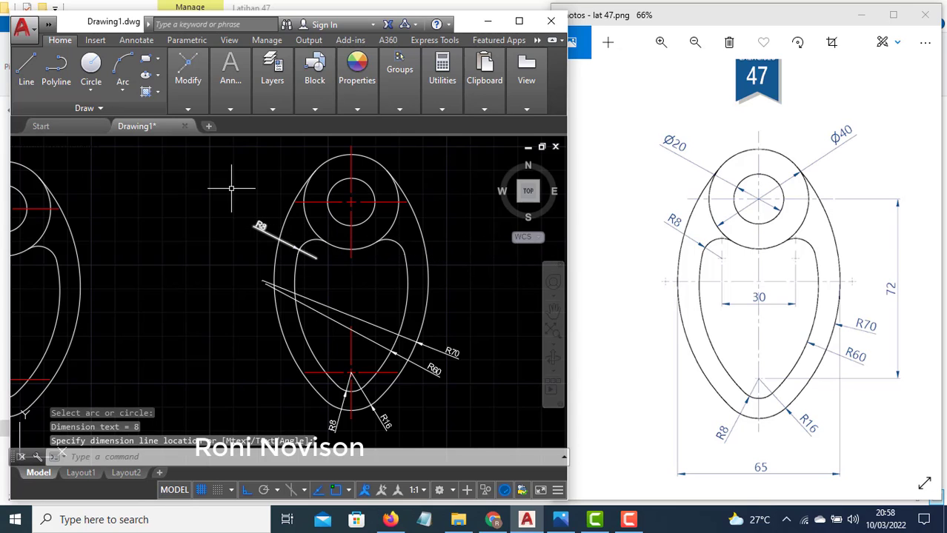
Step: Add diameter dimensions to the outer and inner circles at the profile's upper end, with their text outside at the upper right
click(230, 109)
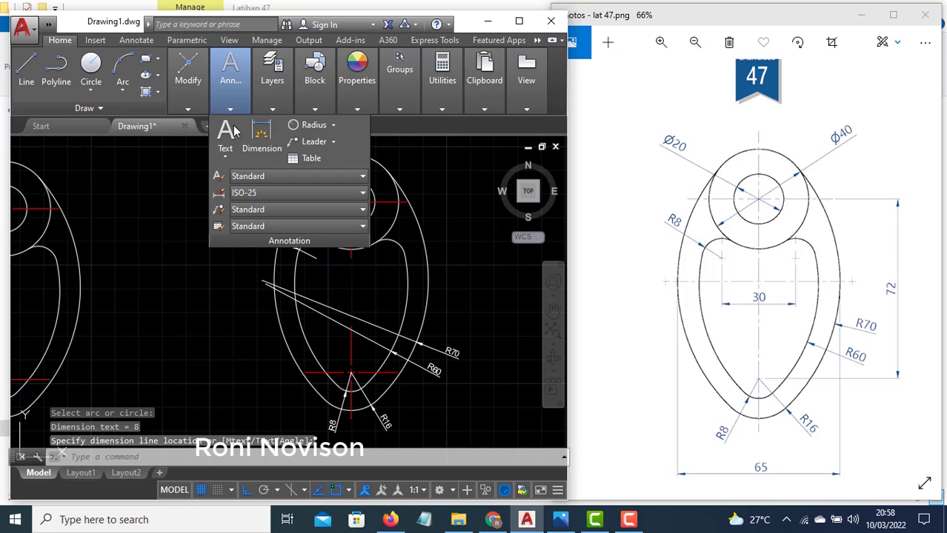
click(333, 126)
click(323, 284)
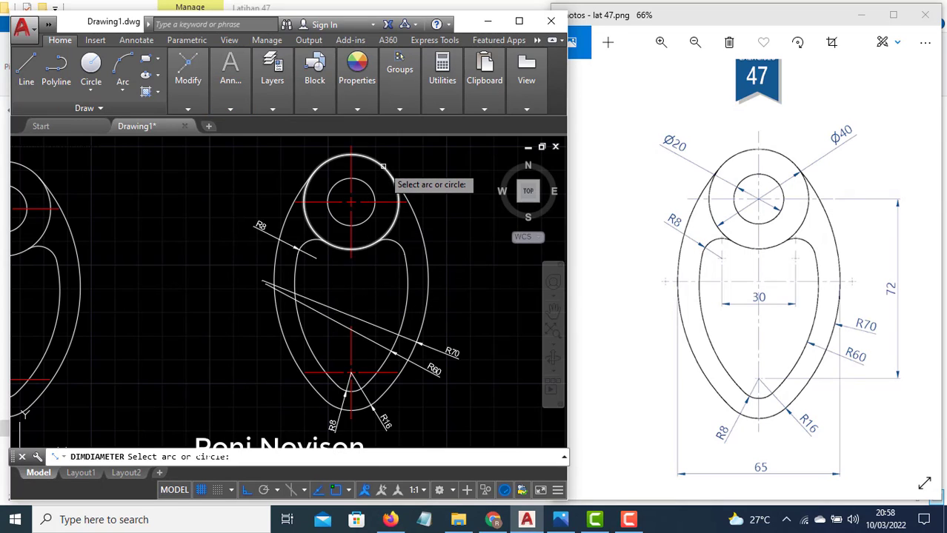
click(383, 166)
click(381, 183)
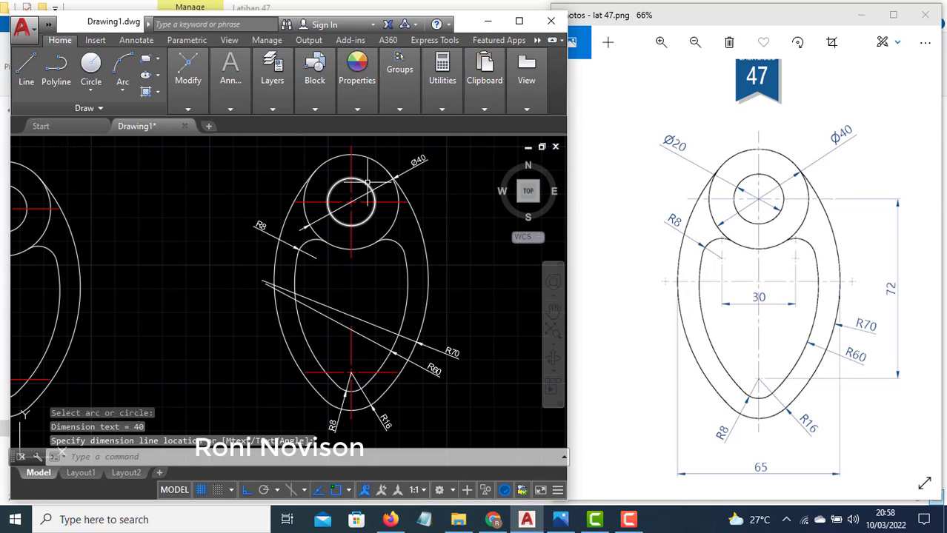
click(366, 182)
key(Return)
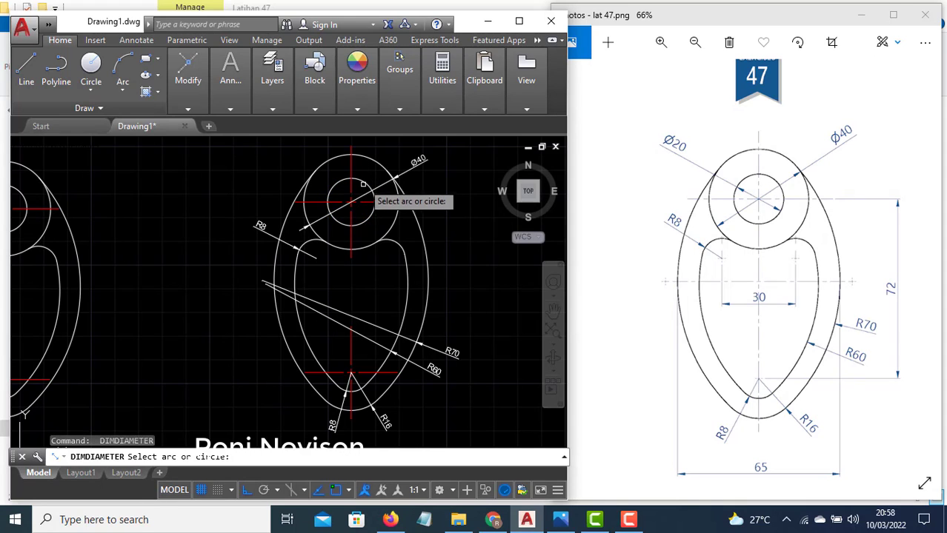
click(363, 184)
click(394, 152)
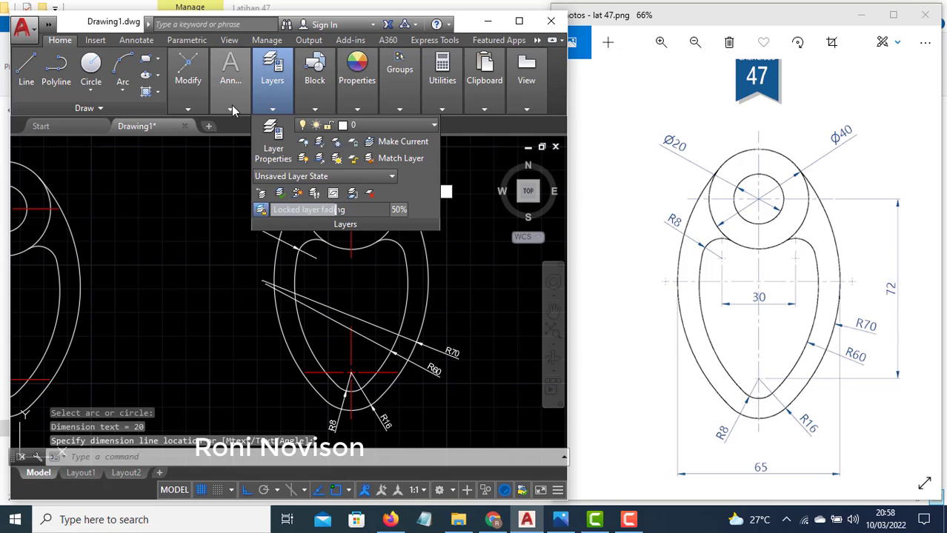
Step: Add a horizontal linear dimension between the centres of the inner contour's two upper corner arcs, placed just below them
mouse_move(232, 107)
click(344, 126)
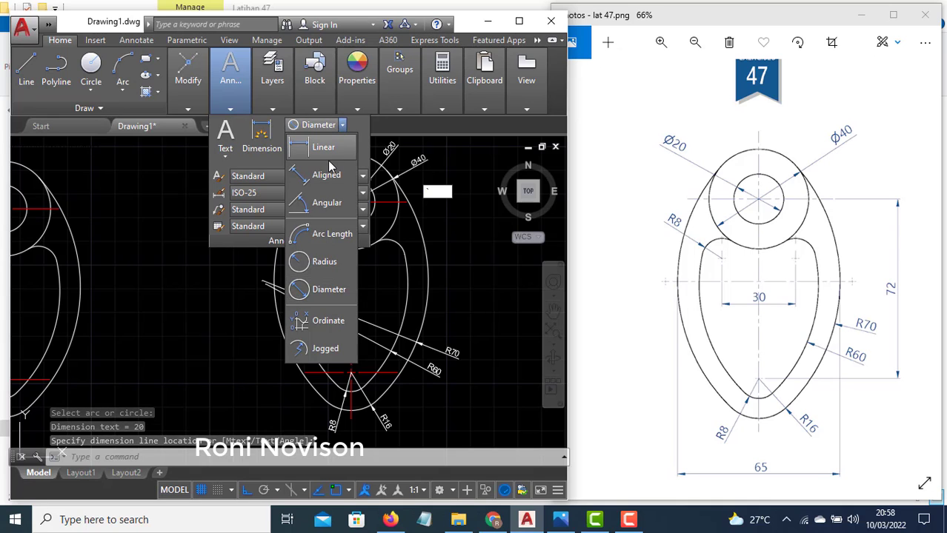
click(321, 147)
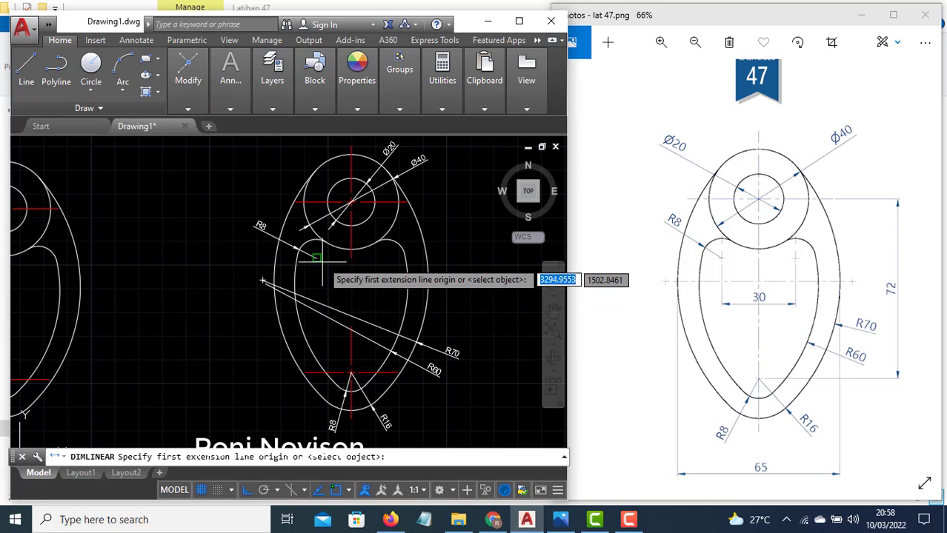
click(315, 257)
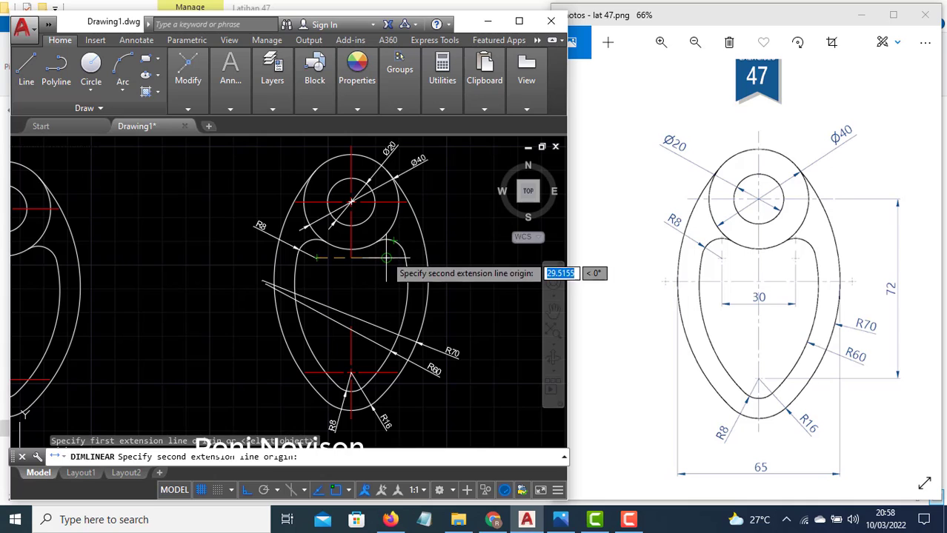
click(386, 257)
click(365, 283)
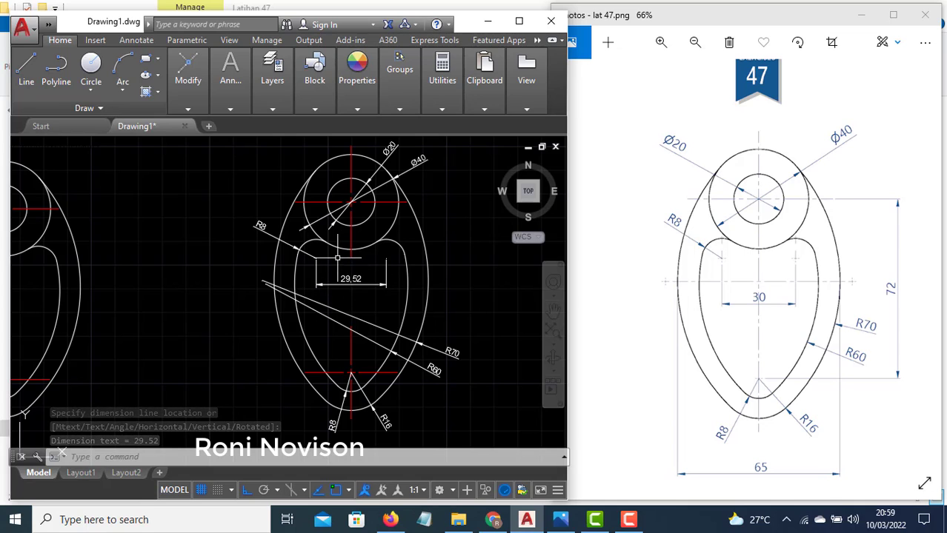
Step: Modify the ISO-25 dimension style so the linear dimension precision is 0
click(229, 109)
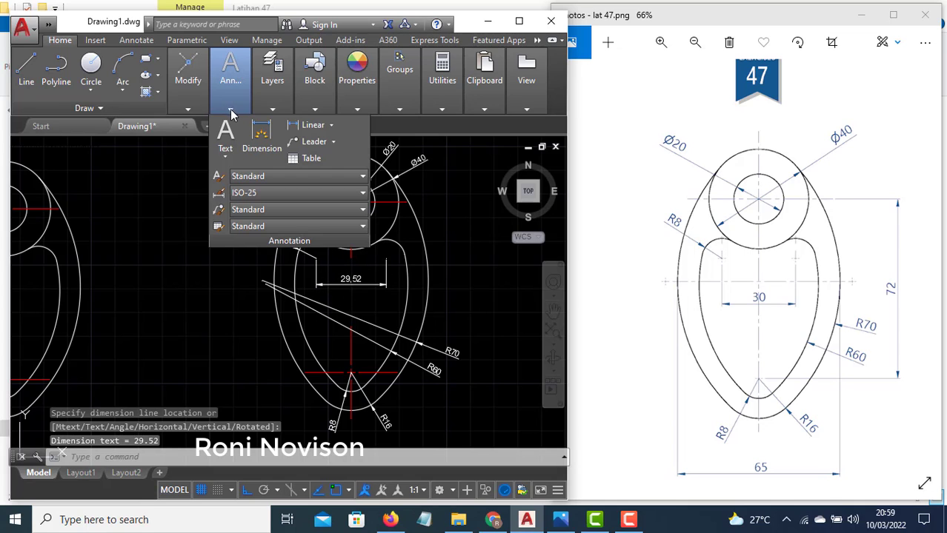
click(261, 193)
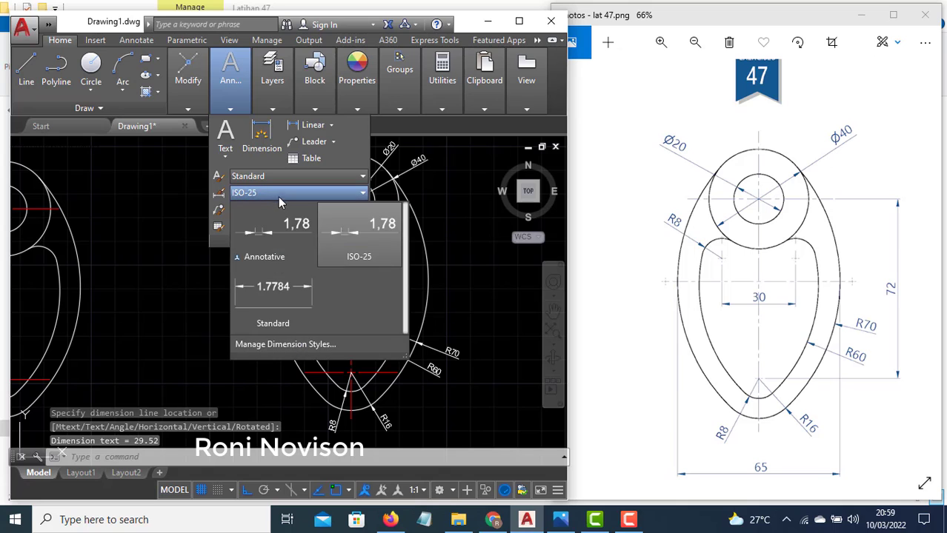
click(316, 344)
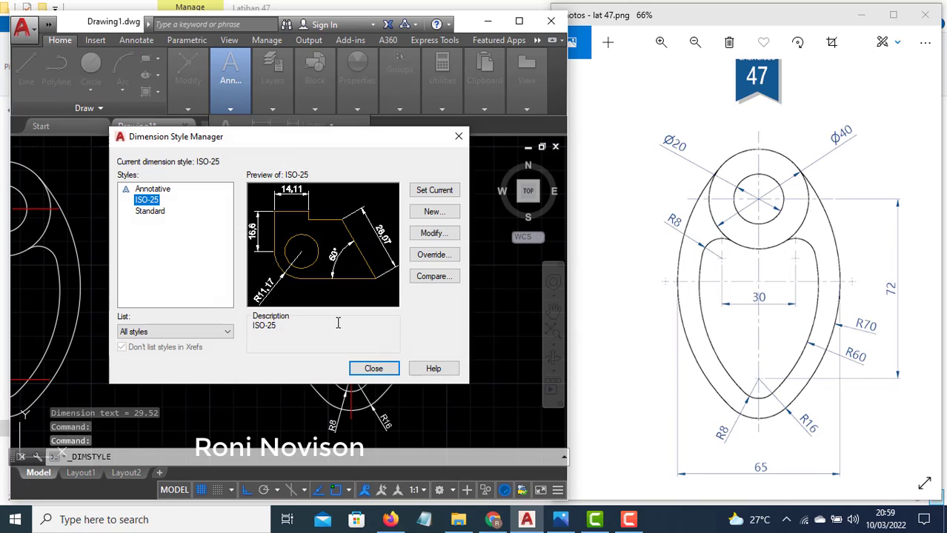
click(428, 236)
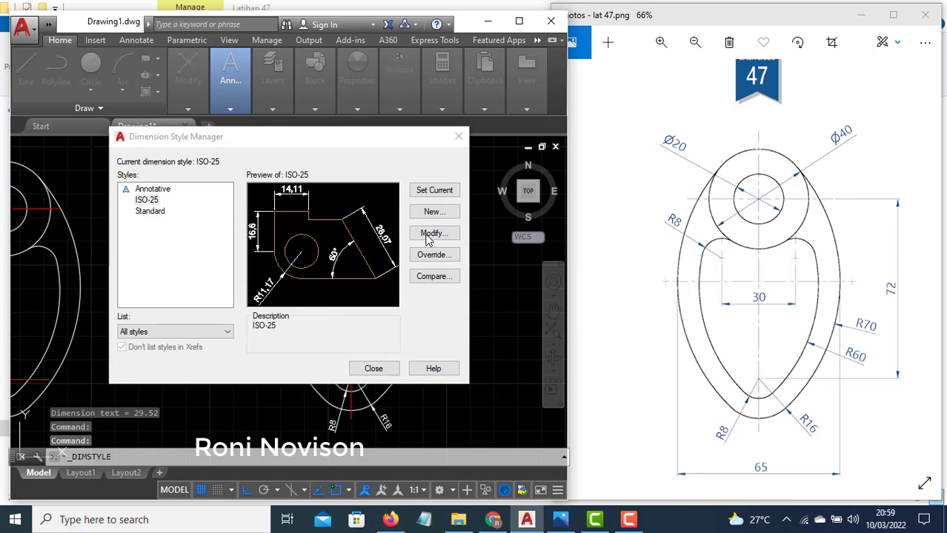
click(395, 157)
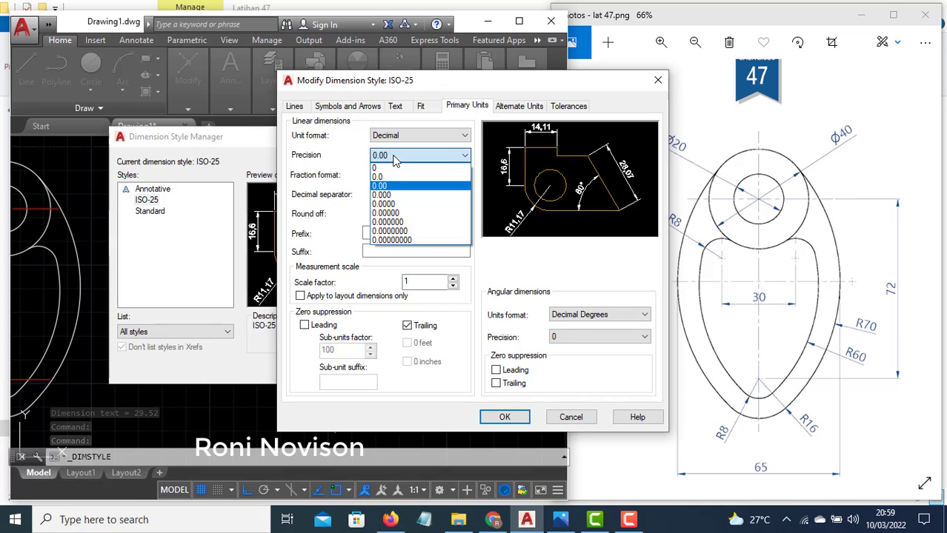
click(391, 168)
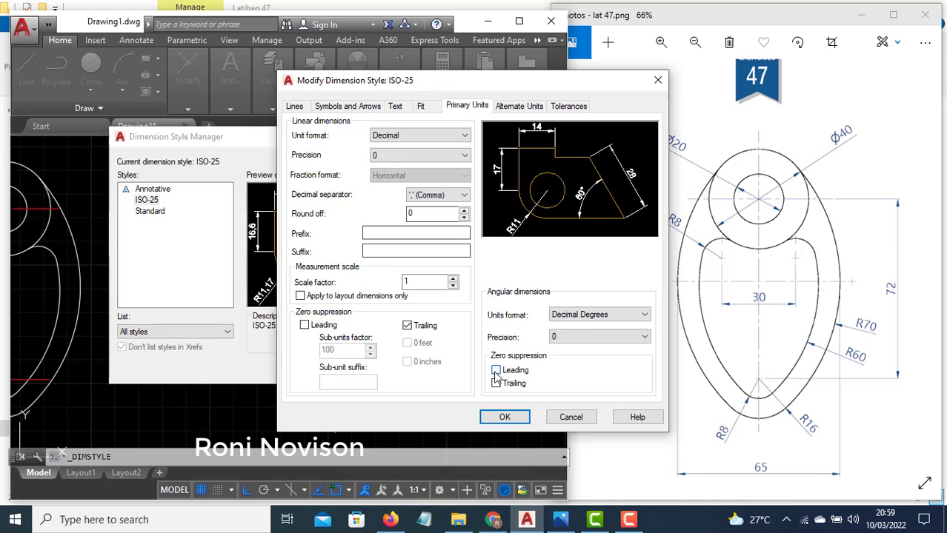
click(506, 418)
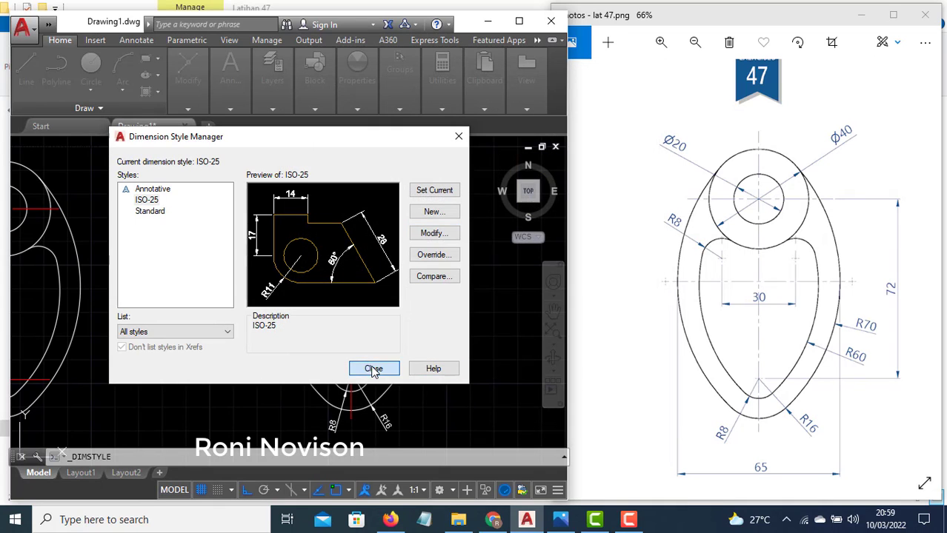
click(374, 369)
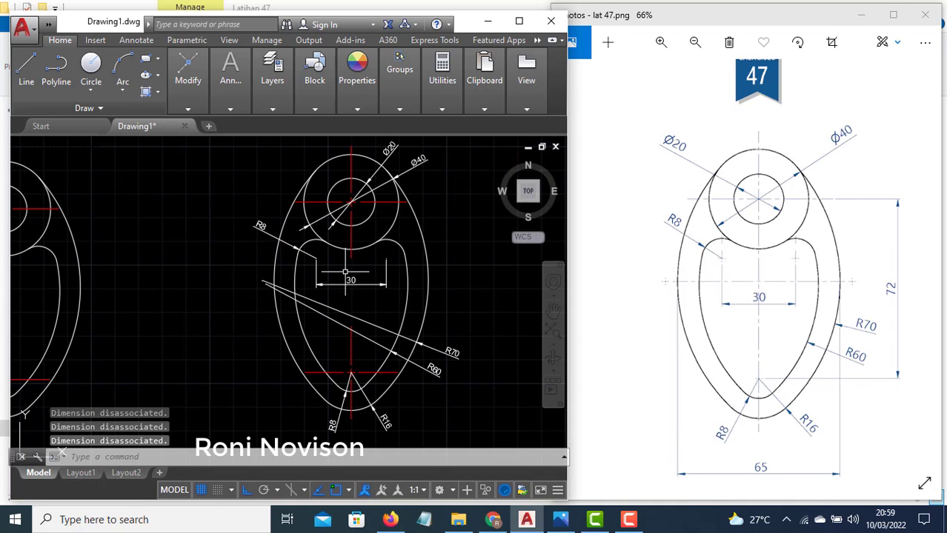
Step: Add a vertical linear dimension from the circles' centre to the lower arcs' centre, placed to the right of the profile
click(231, 74)
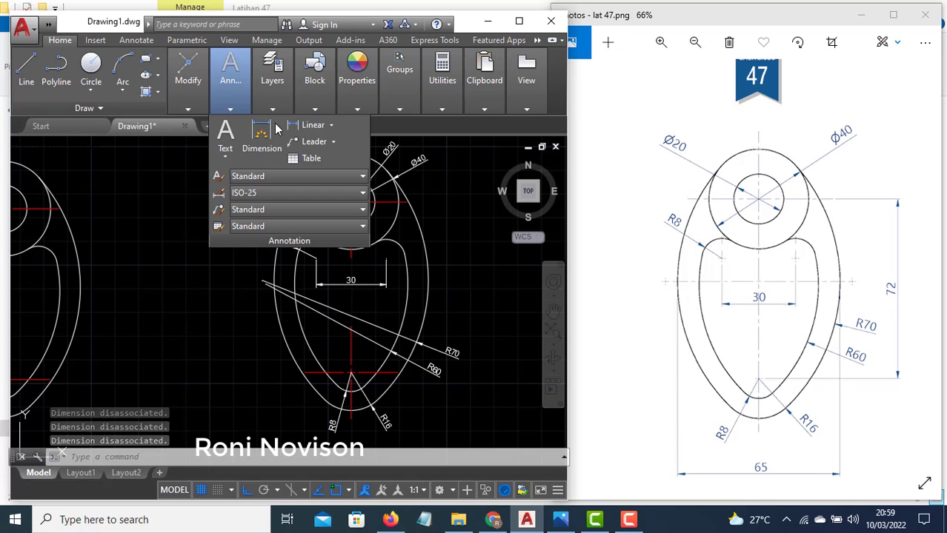
click(309, 126)
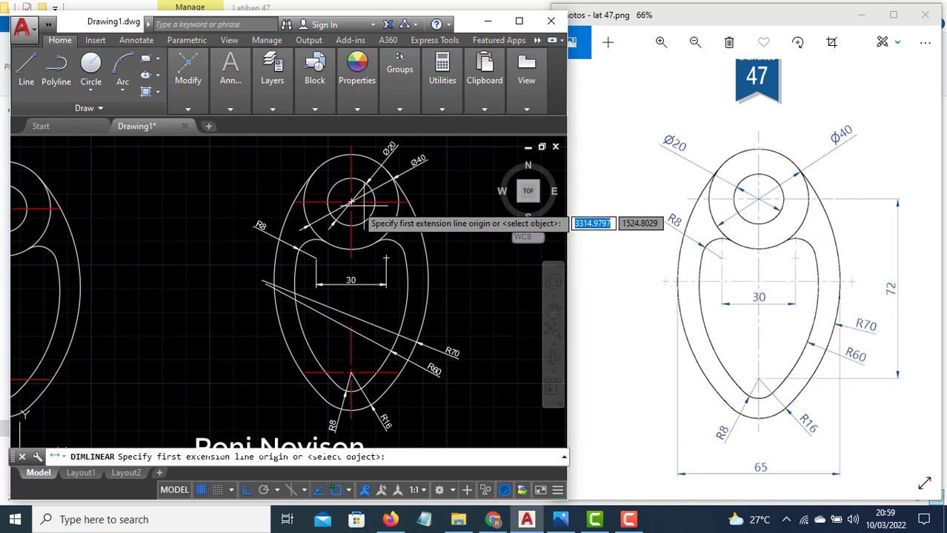
click(351, 202)
click(350, 373)
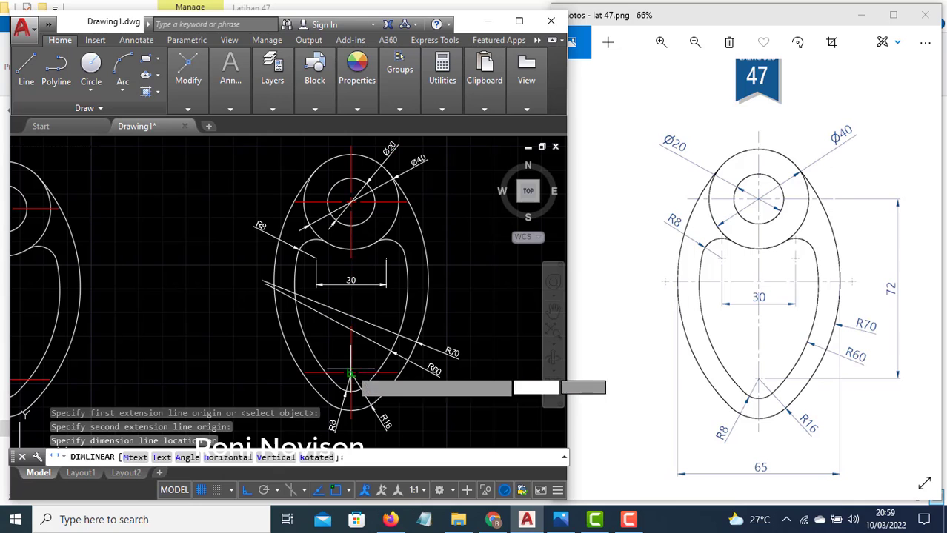
click(479, 335)
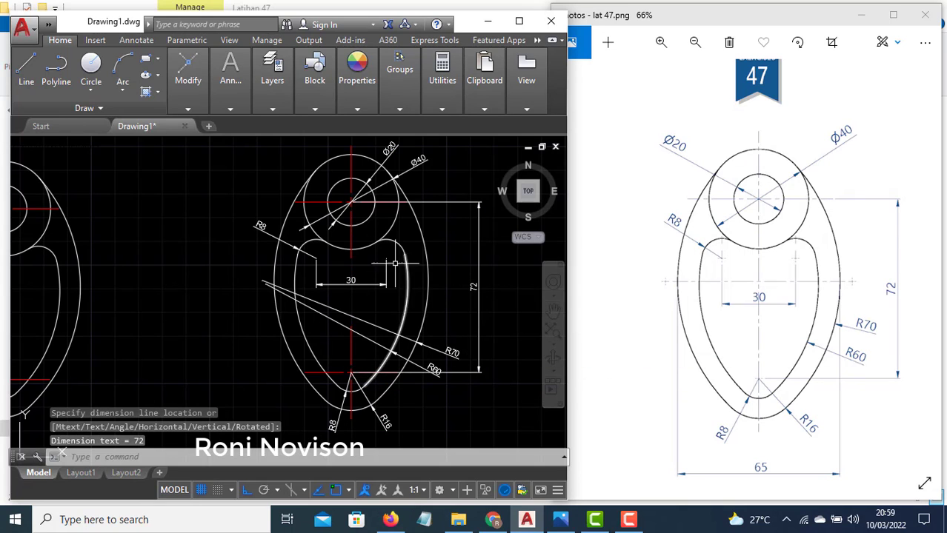
Step: Add a horizontal linear dimension across the outer contour's widest points, placed below the profile
click(231, 111)
click(300, 167)
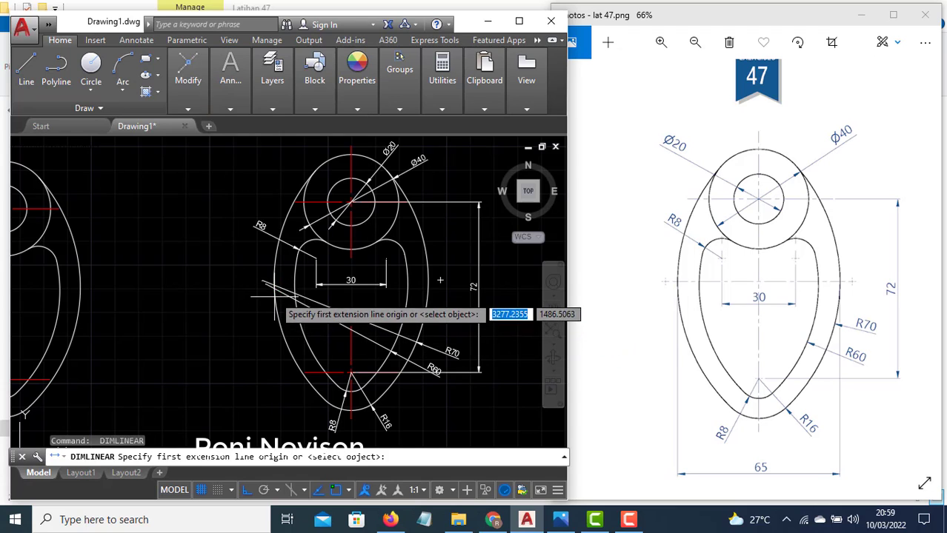
click(263, 282)
click(439, 281)
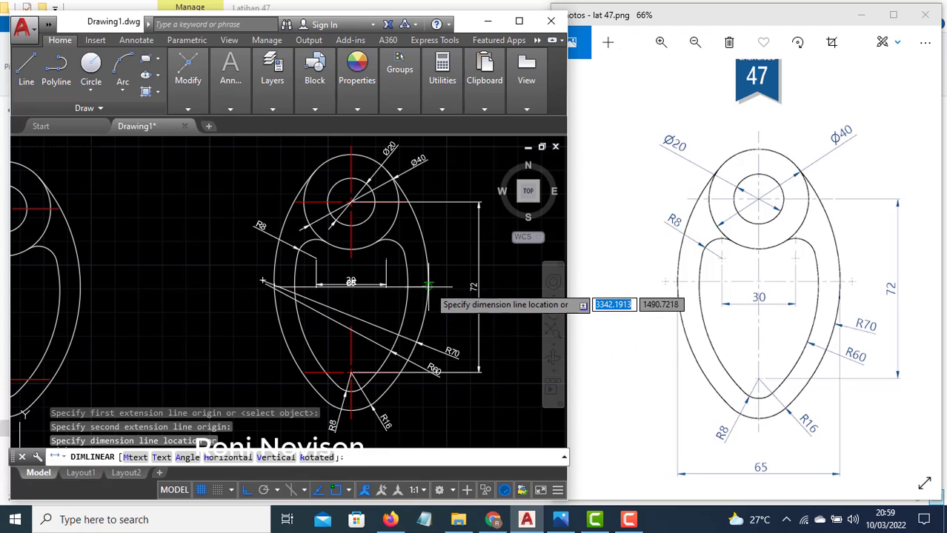
scroll(409, 353, up, 2)
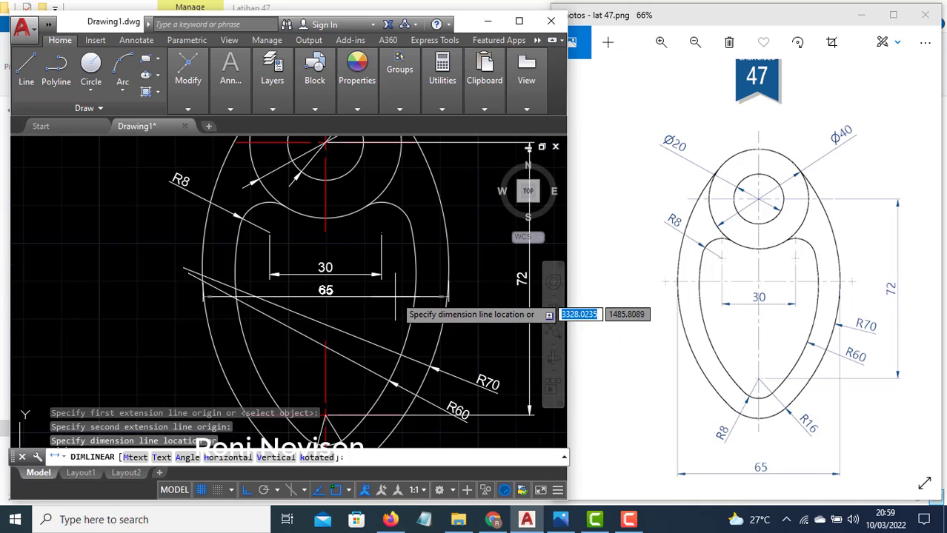
scroll(406, 300, down, 4)
scroll(394, 385, up, 3)
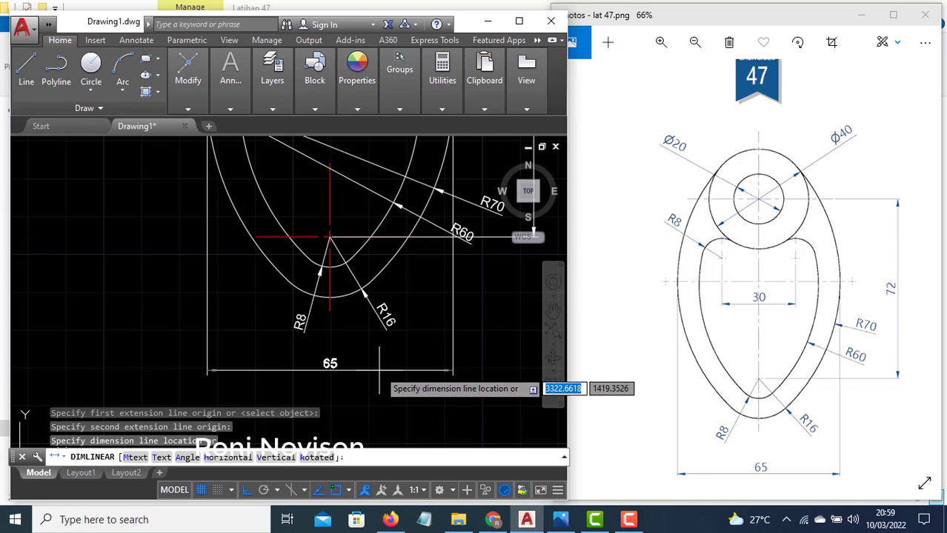
click(380, 369)
Step: Examine the fully dimensioned profile and compare it with the reference image
scroll(334, 244, down, 3)
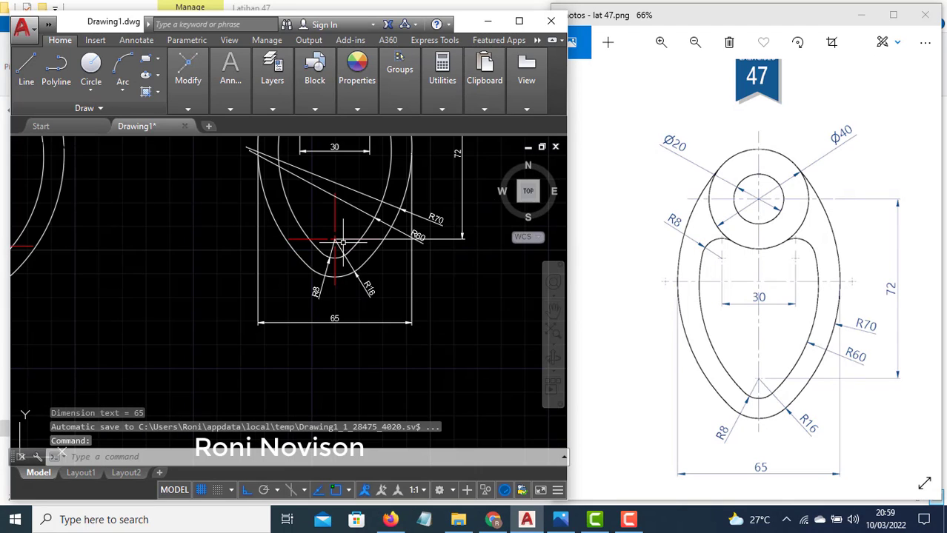
scroll(343, 243, up, 2)
scroll(340, 218, down, 3)
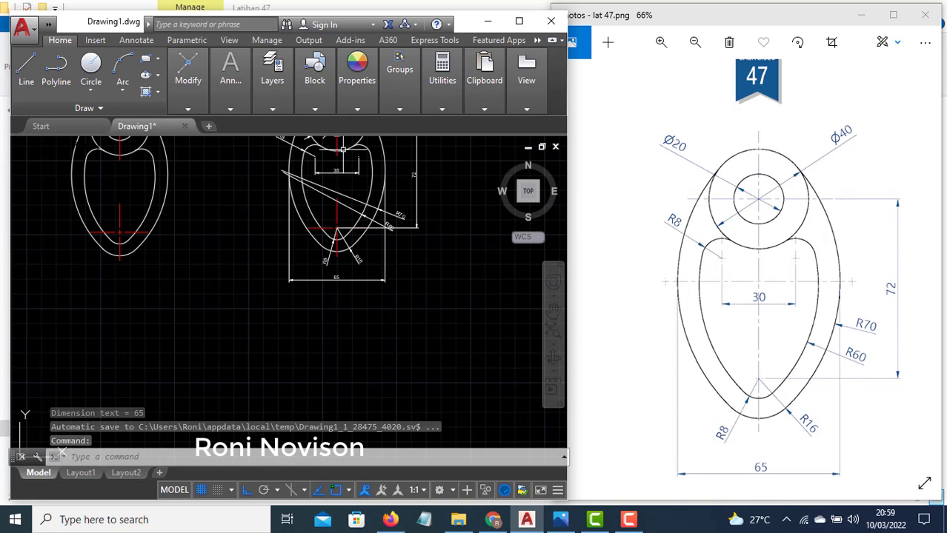
scroll(339, 222, up, 2)
scroll(339, 225, down, 1)
scroll(340, 224, down, 3)
scroll(362, 276, up, 3)
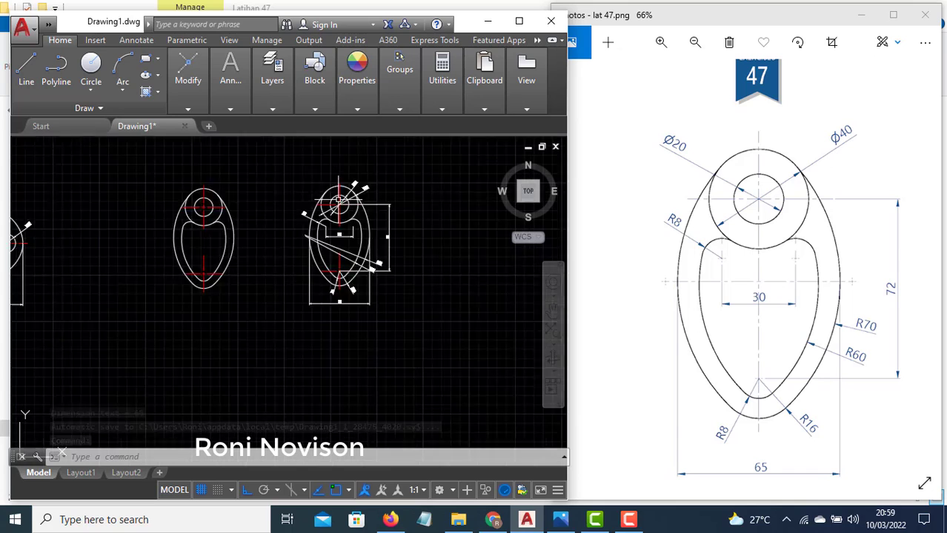
middle_drag(364, 321, 345, 312)
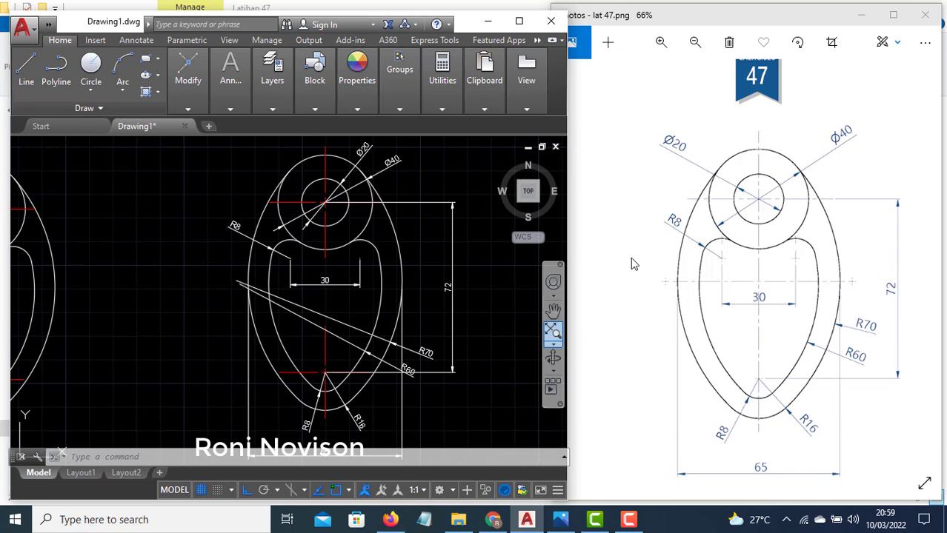